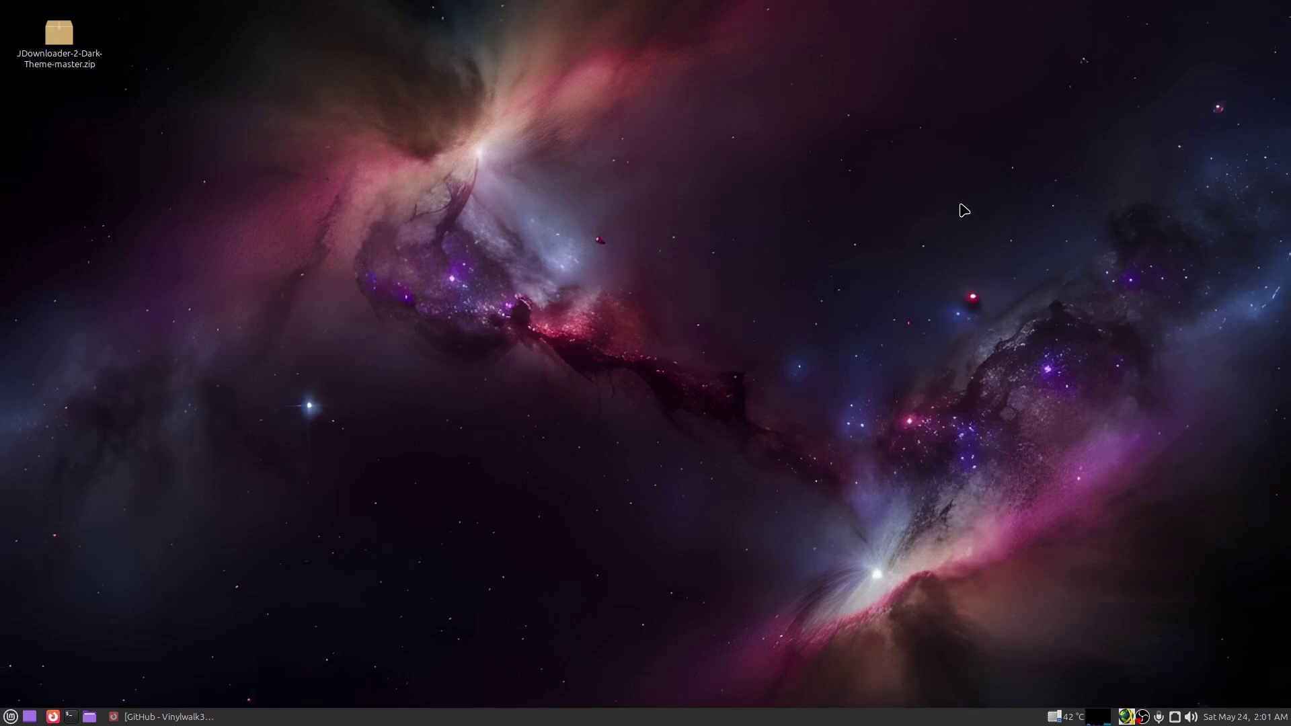
Step: Open and close the JDownloader 2 window, then scroll through the dark theme's GitHub page
{"action": "left_click", "coordinate": [1127, 718]}
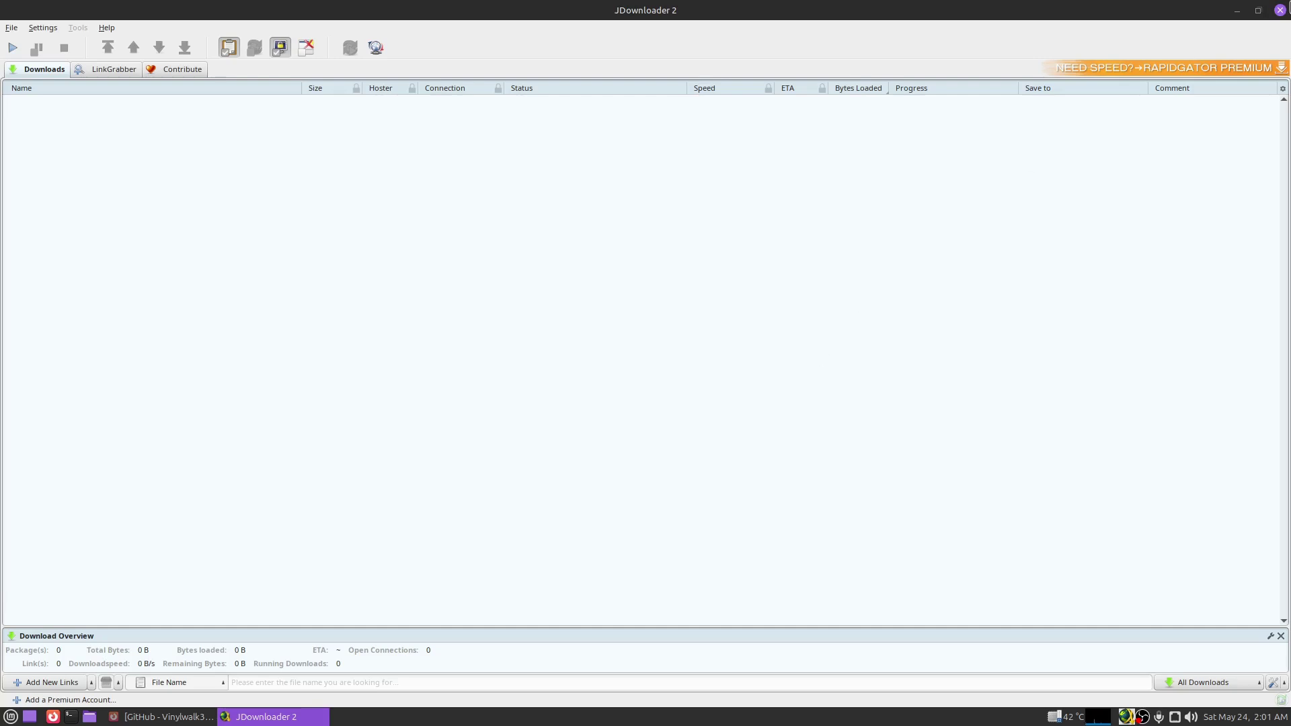
{"action": "left_click", "coordinate": [1279, 10]}
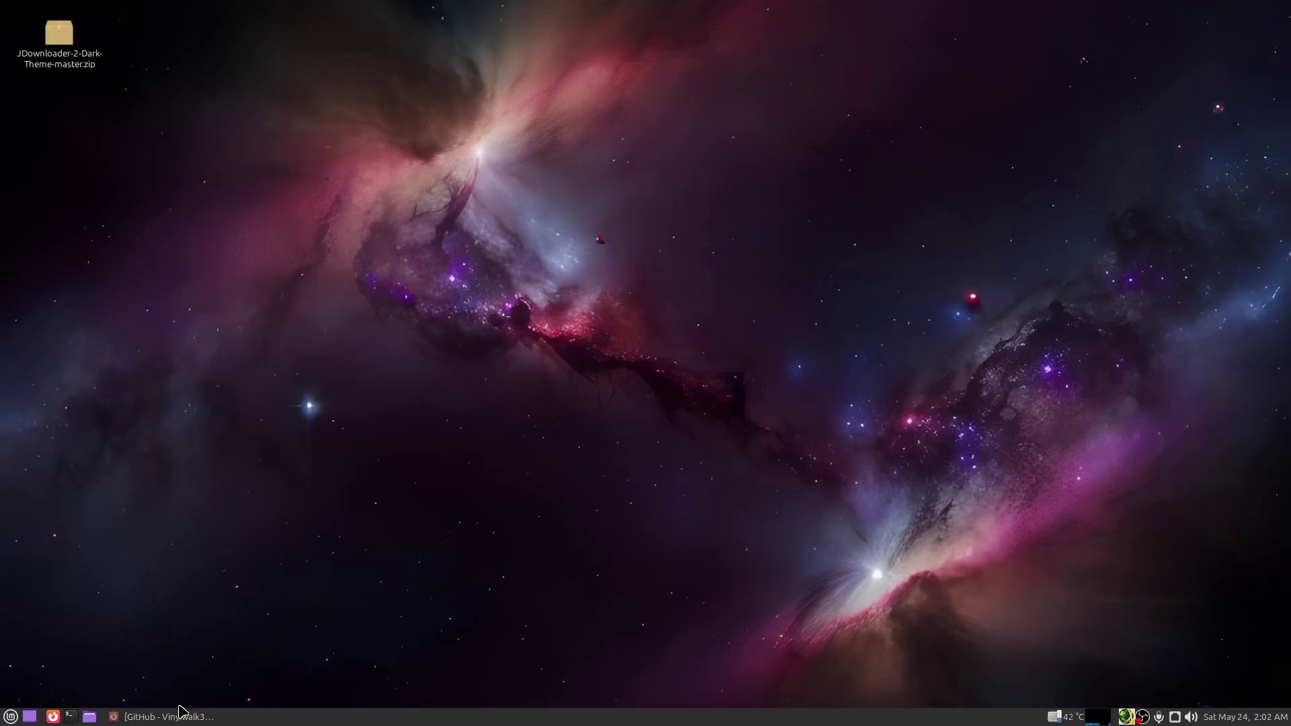
{"action": "left_click", "coordinate": [202, 715]}
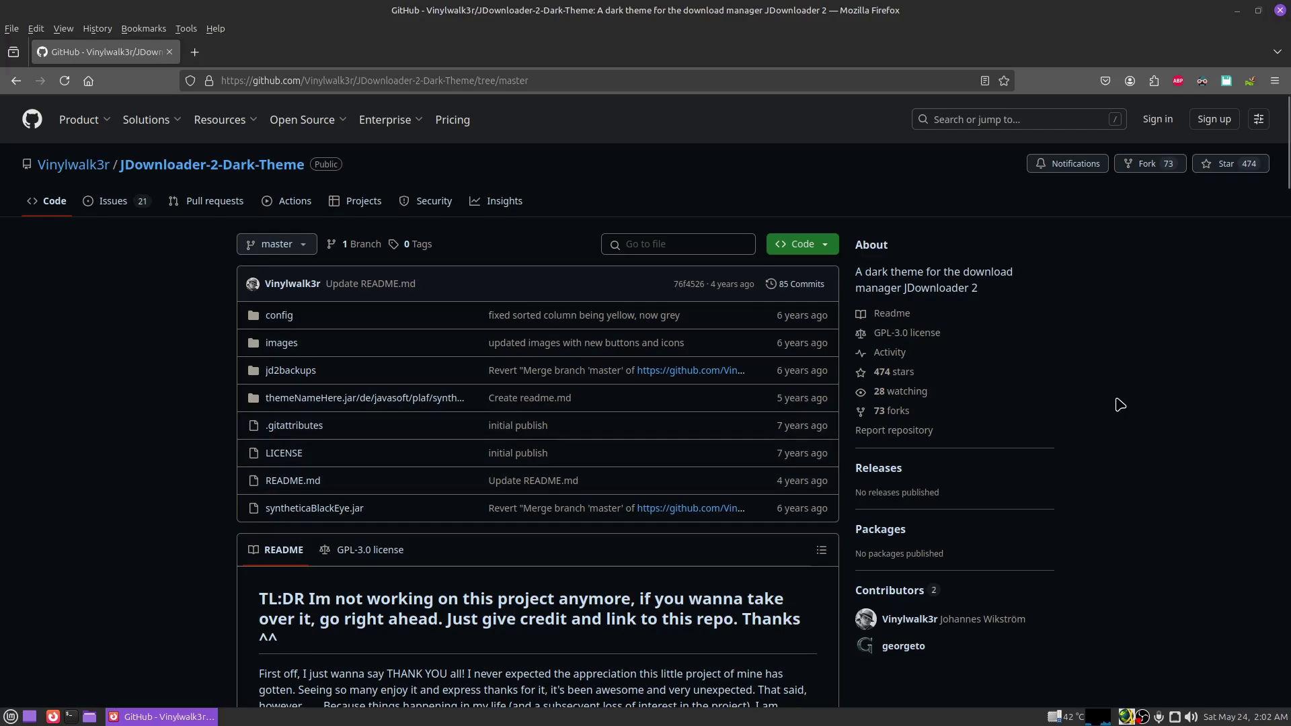
{"action": "scroll", "coordinate": [1119, 404], "scroll_direction": "down", "scroll_amount": 5}
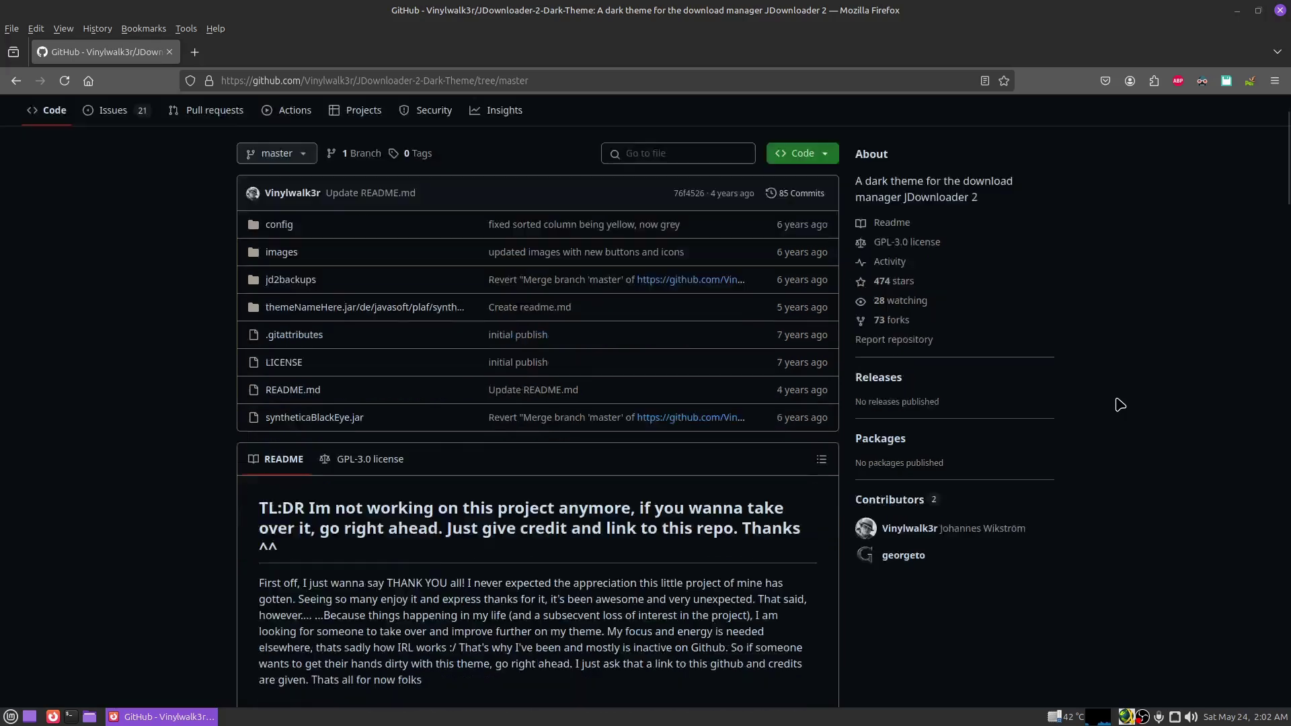
{"action": "scroll", "coordinate": [1119, 404], "scroll_direction": "down", "scroll_amount": 10}
{"action": "scroll", "coordinate": [1119, 404], "scroll_direction": "up", "scroll_amount": 15}
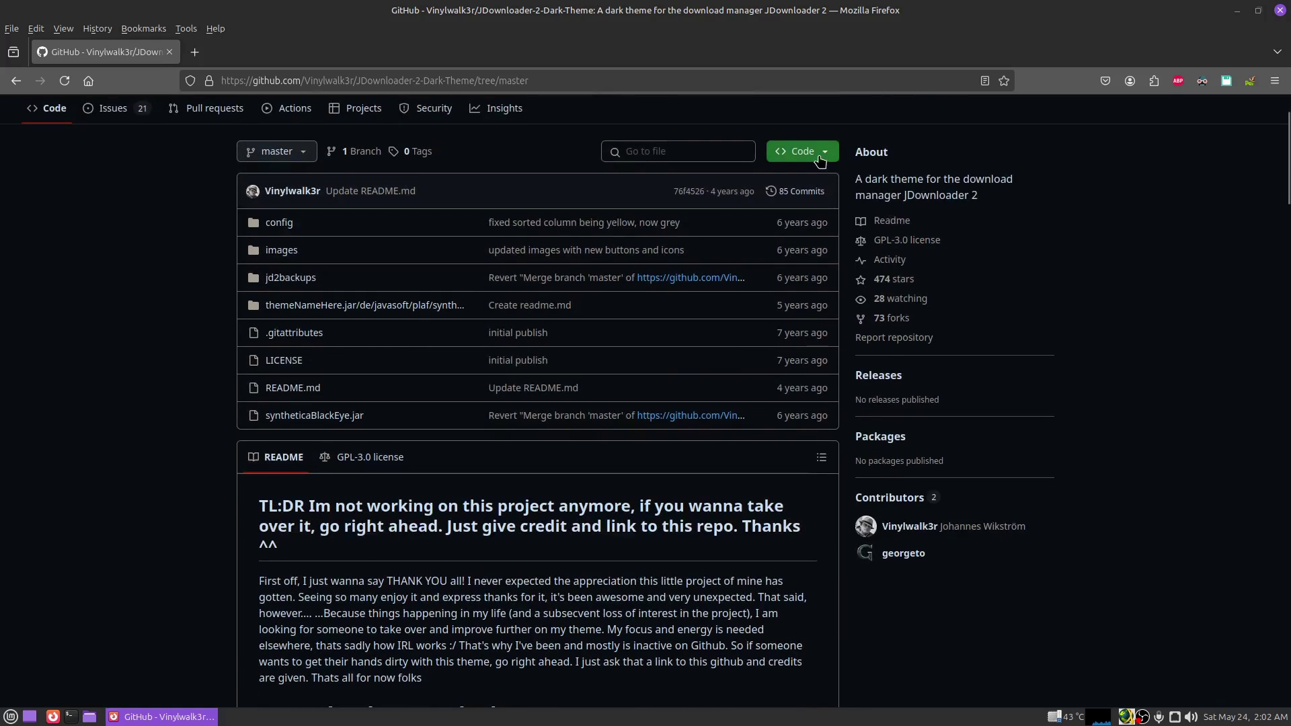
Step: View the repository's download options without downloading, then minimize the browser
{"action": "left_click", "coordinate": [815, 159]}
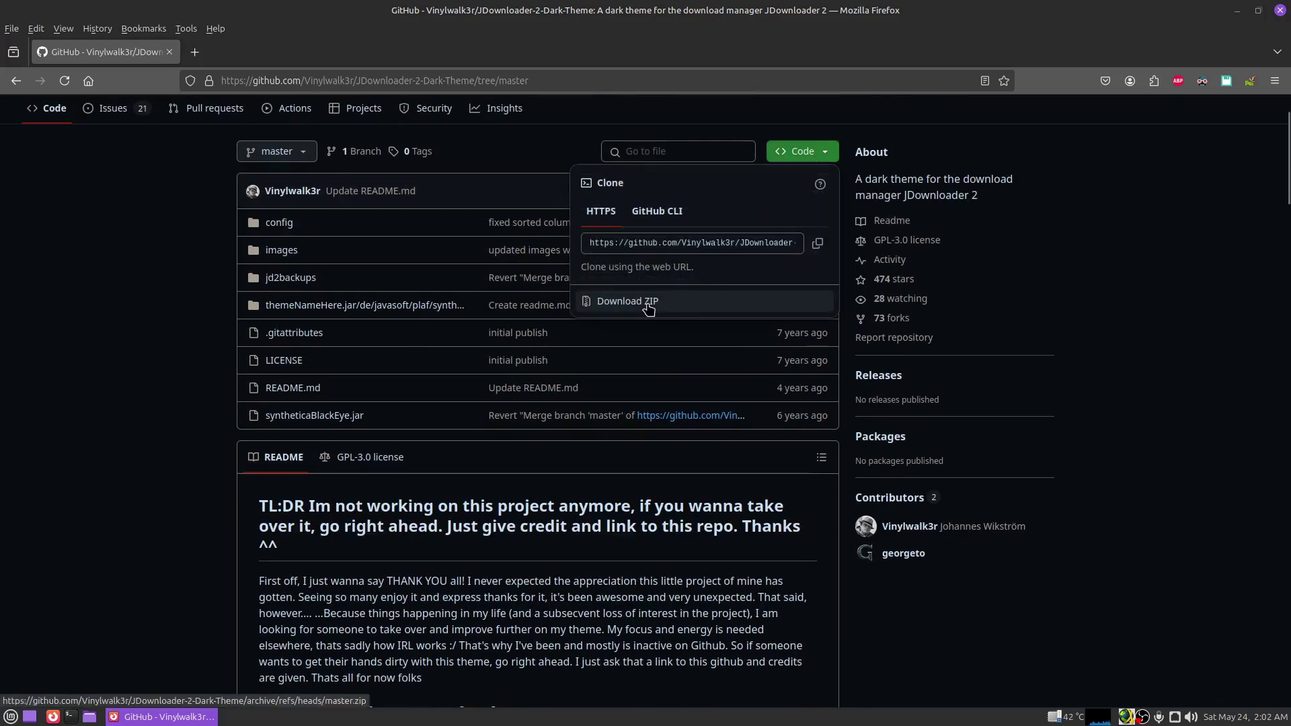
{"action": "left_click", "coordinate": [1163, 334]}
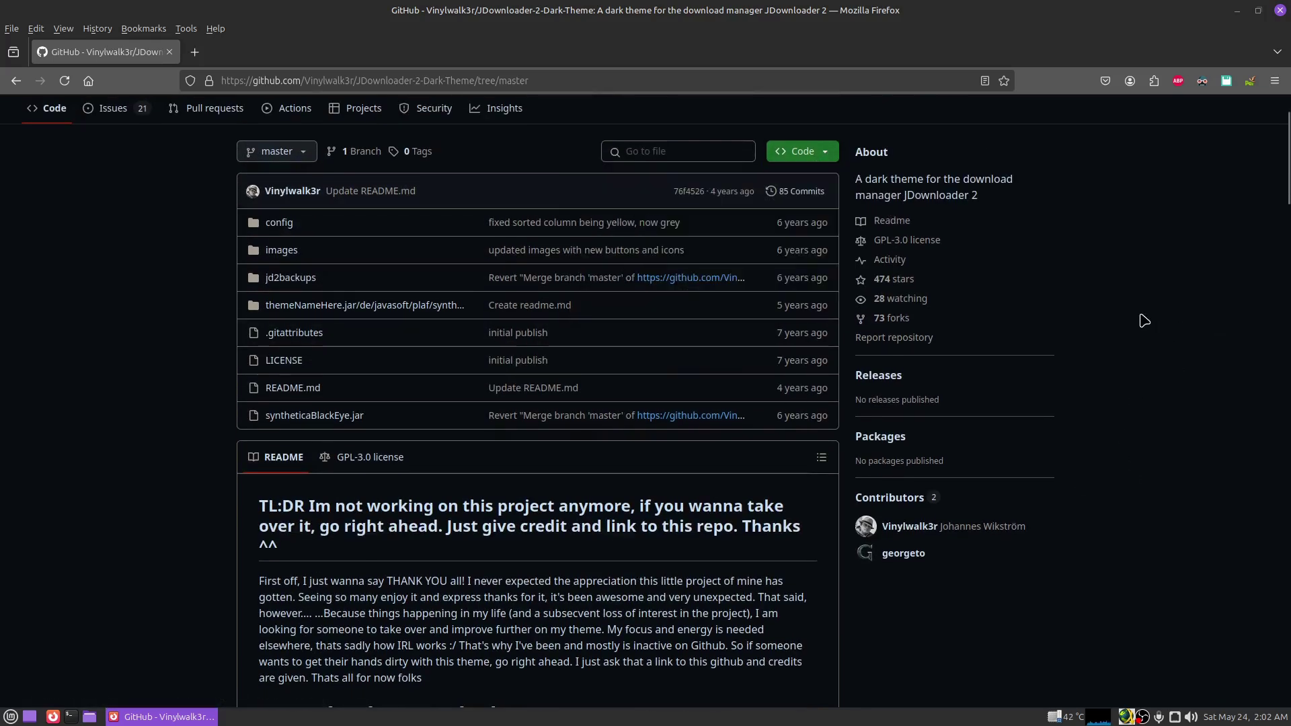
{"action": "scroll", "coordinate": [1144, 320], "scroll_direction": "down", "scroll_amount": 12}
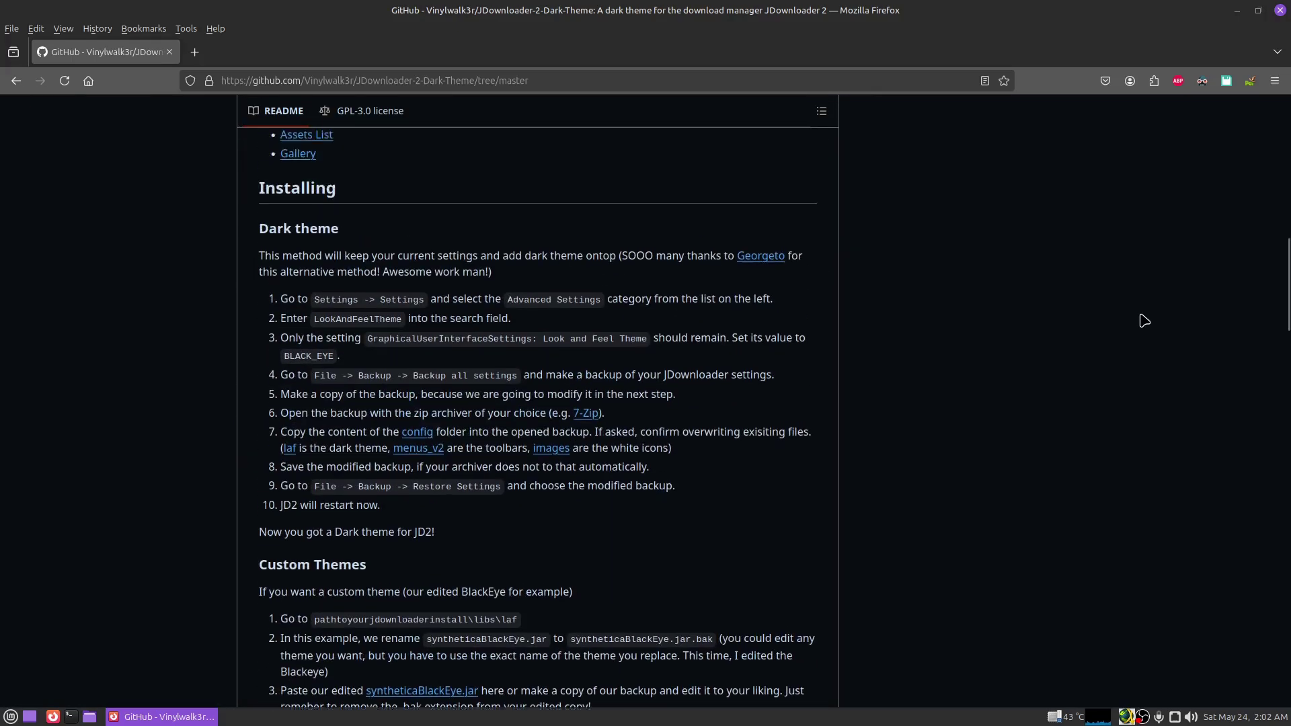
{"action": "left_click", "coordinate": [1236, 10]}
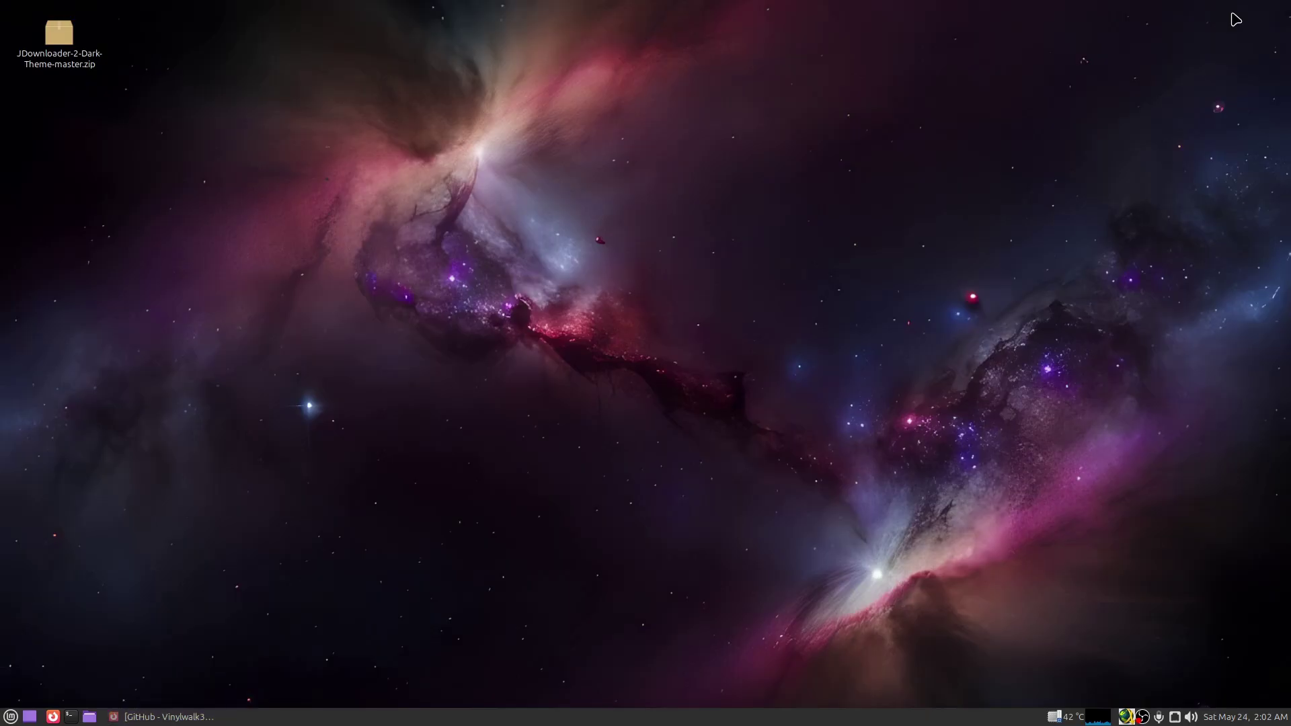
Step: Open JDownloader 2's Advanced Settings and acknowledge the warning
{"action": "left_click", "coordinate": [1126, 717]}
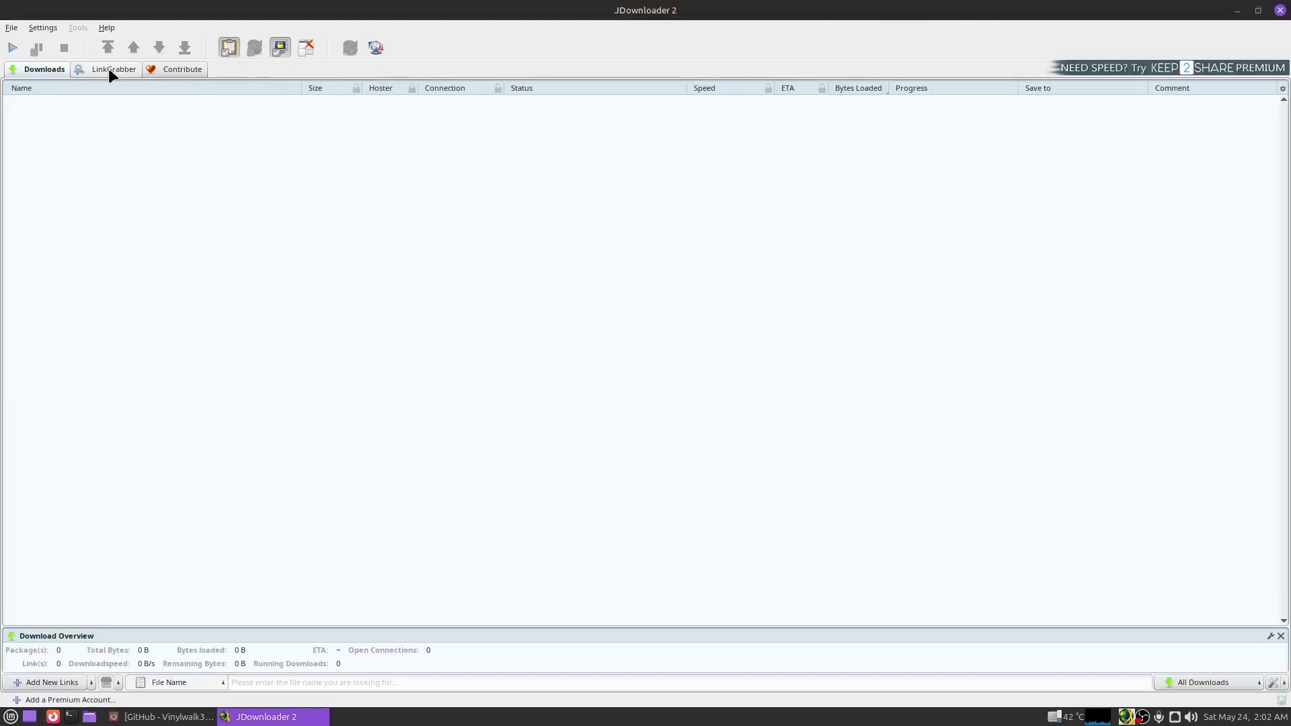
{"action": "left_click", "coordinate": [43, 27]}
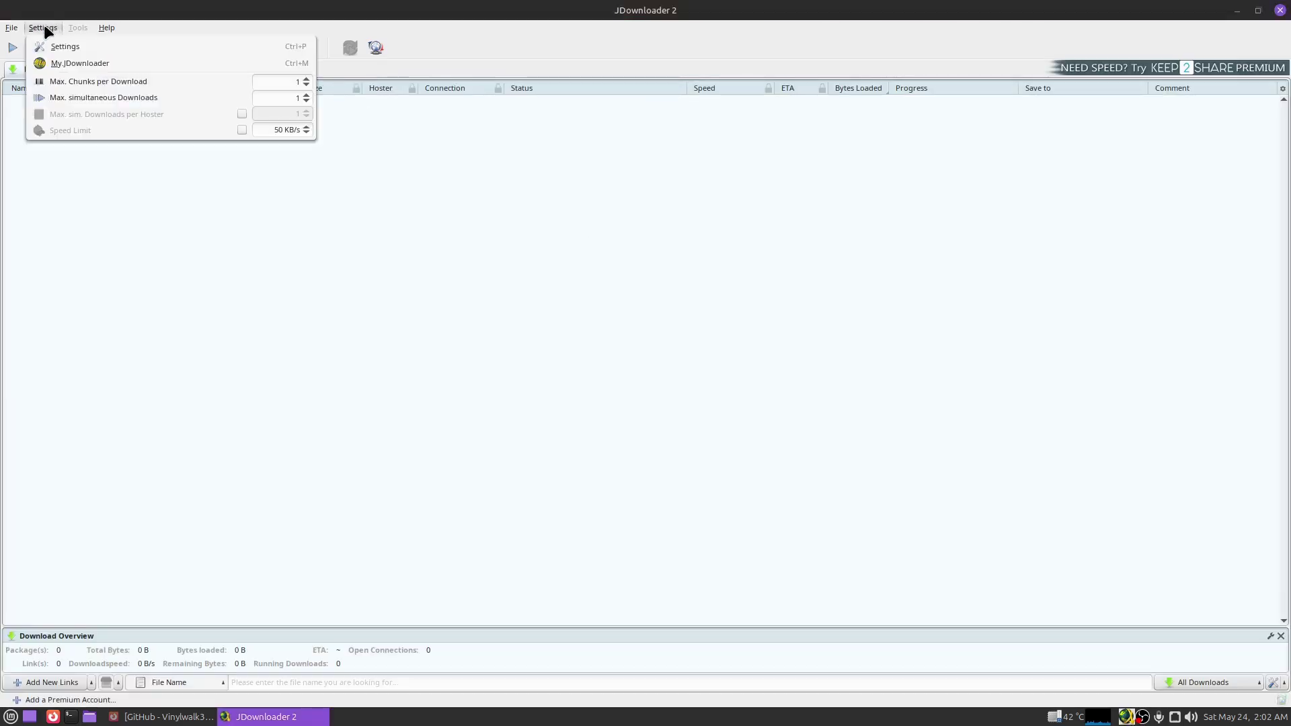
{"action": "left_click", "coordinate": [82, 47]}
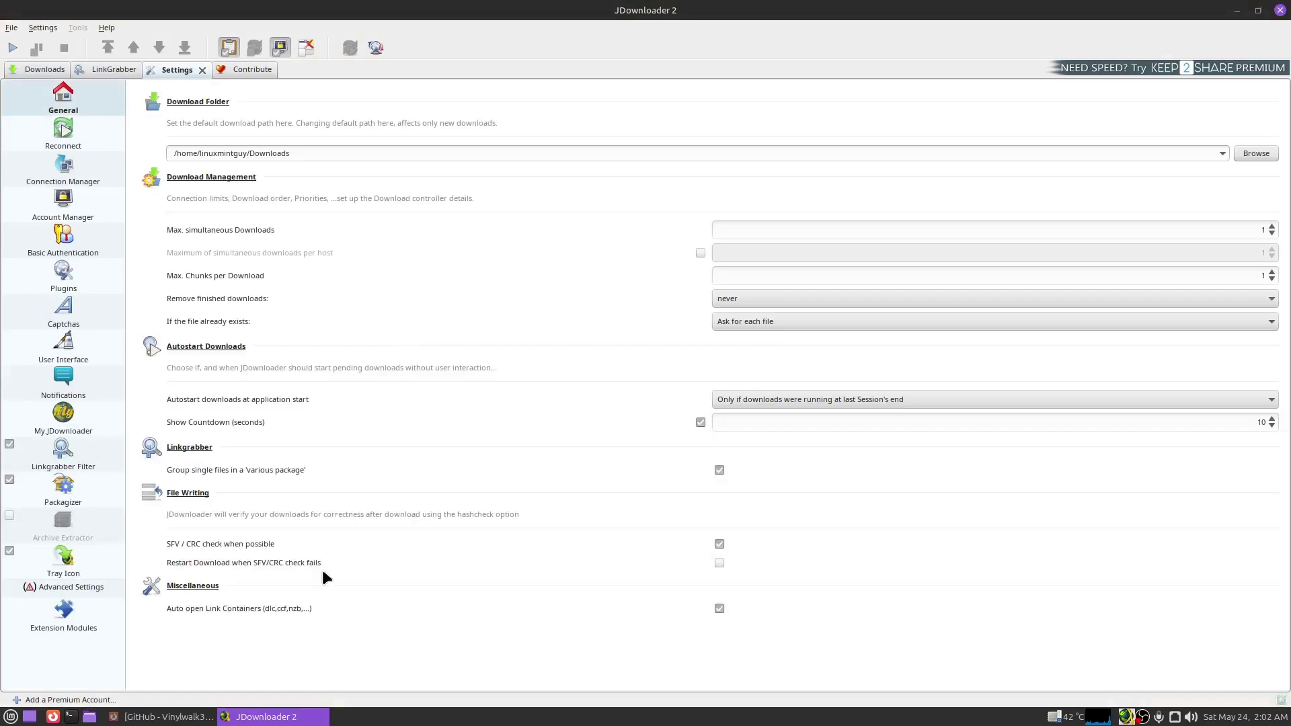
{"action": "left_click", "coordinate": [60, 594]}
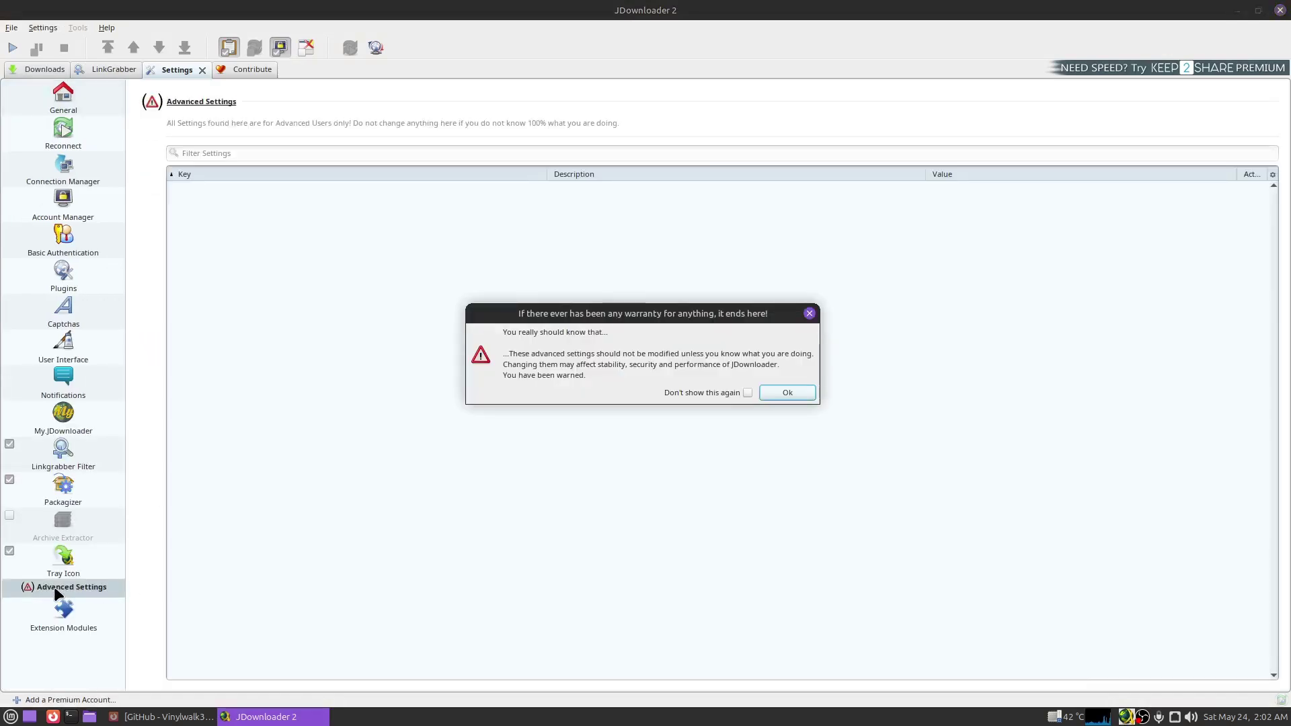
{"action": "left_click", "coordinate": [787, 393]}
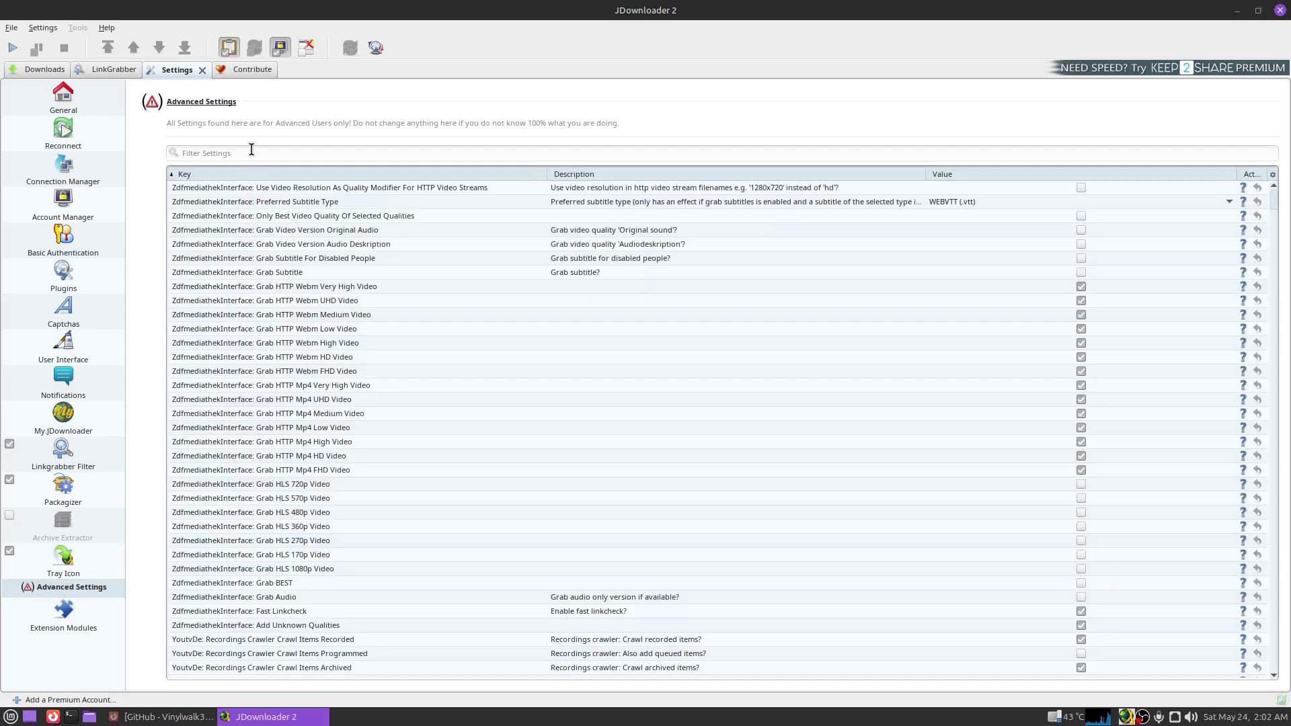
Step: Filter for lookandfeel and set Look And Feel Theme to BLACK_EYE, confirming the install
{"action": "left_click", "coordinate": [260, 153]}
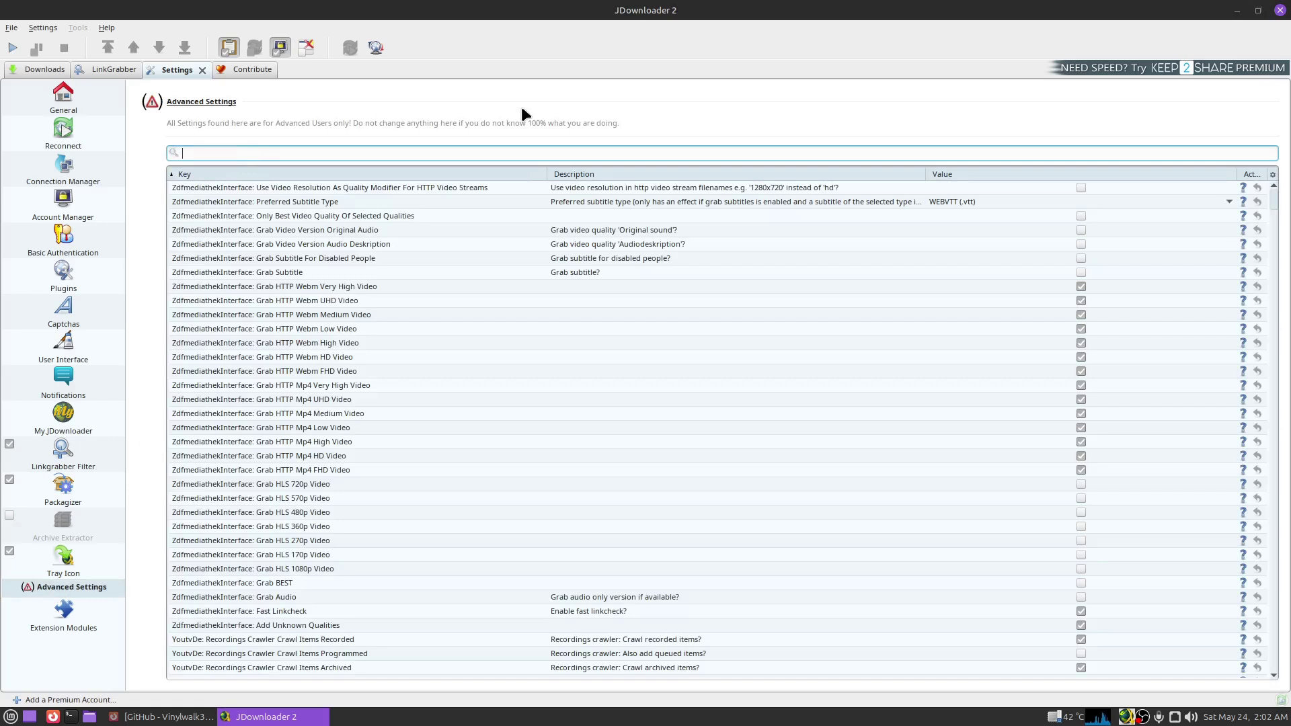
{"action": "type", "text": "lookand"}
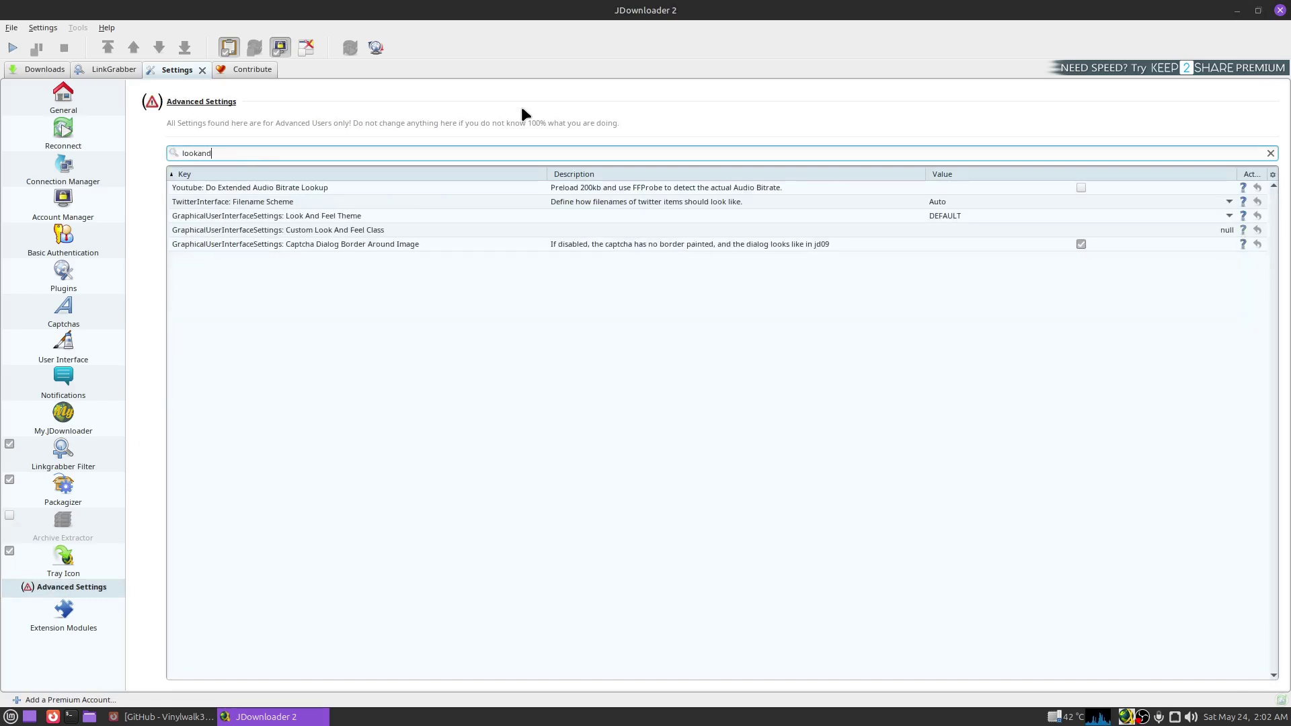
{"action": "type", "text": "feel"}
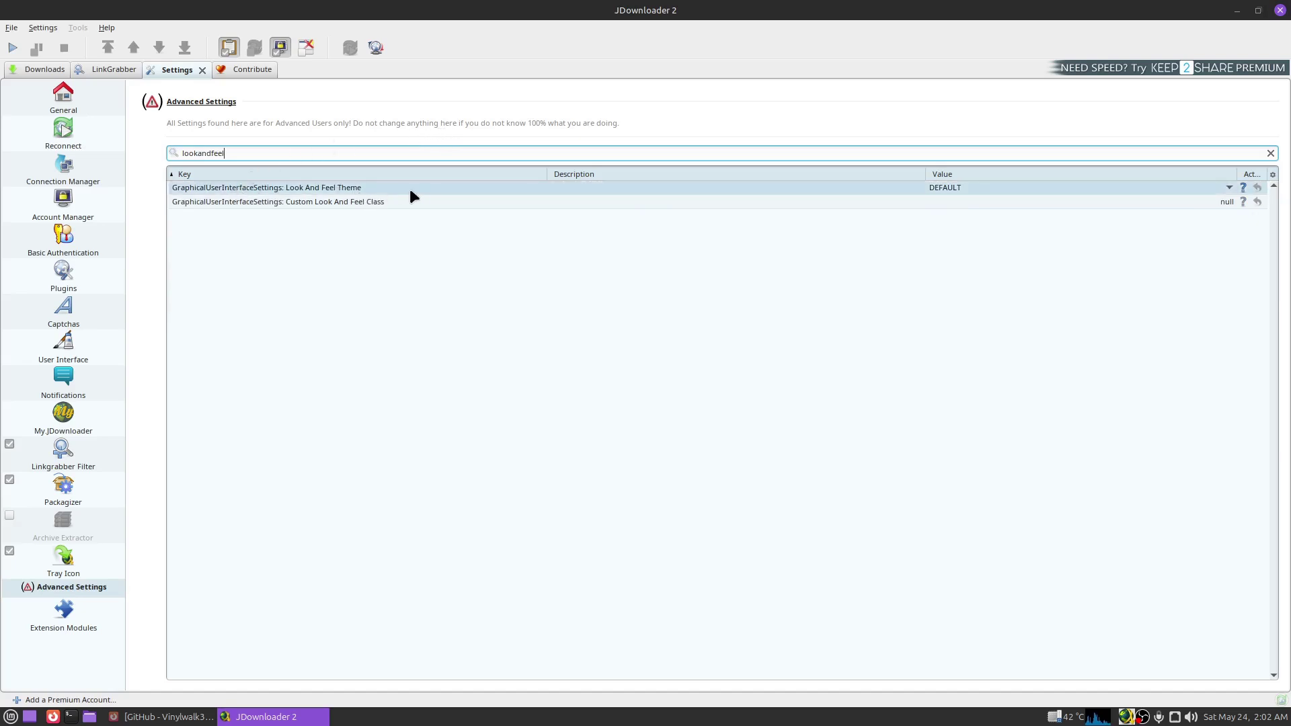
{"action": "left_click", "coordinate": [959, 188]}
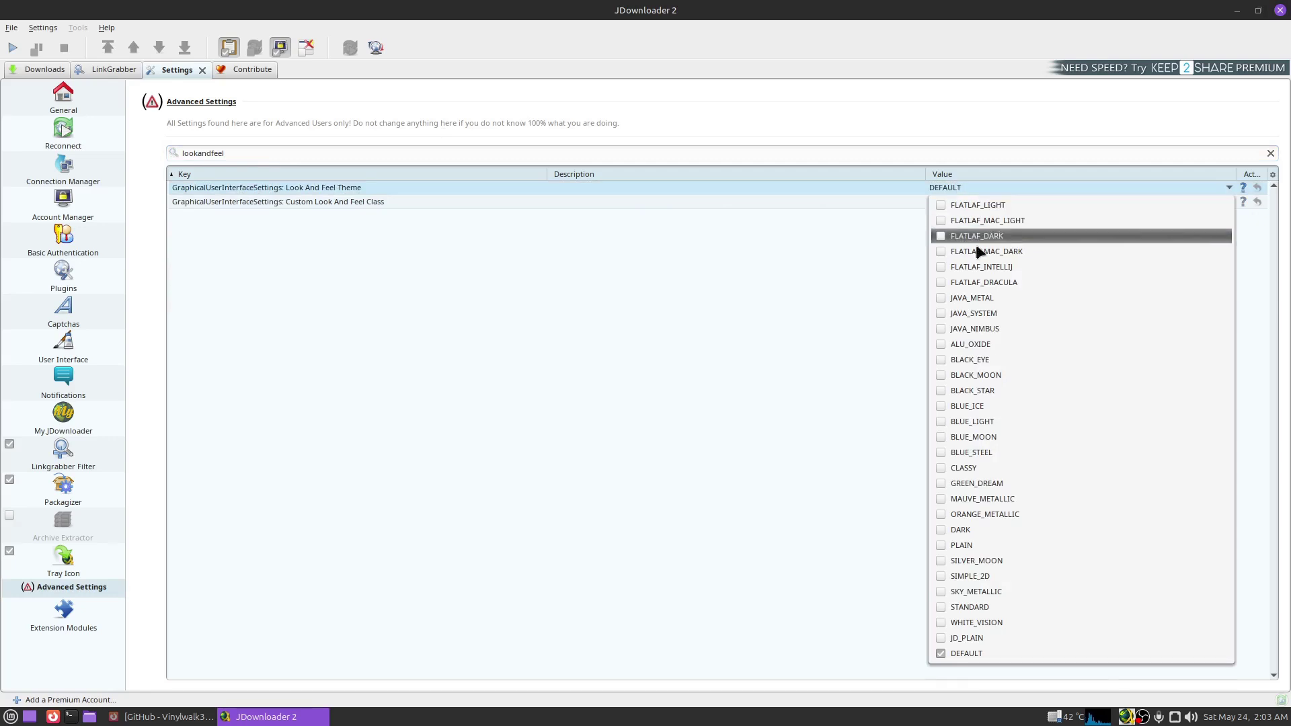
{"action": "left_click", "coordinate": [973, 361]}
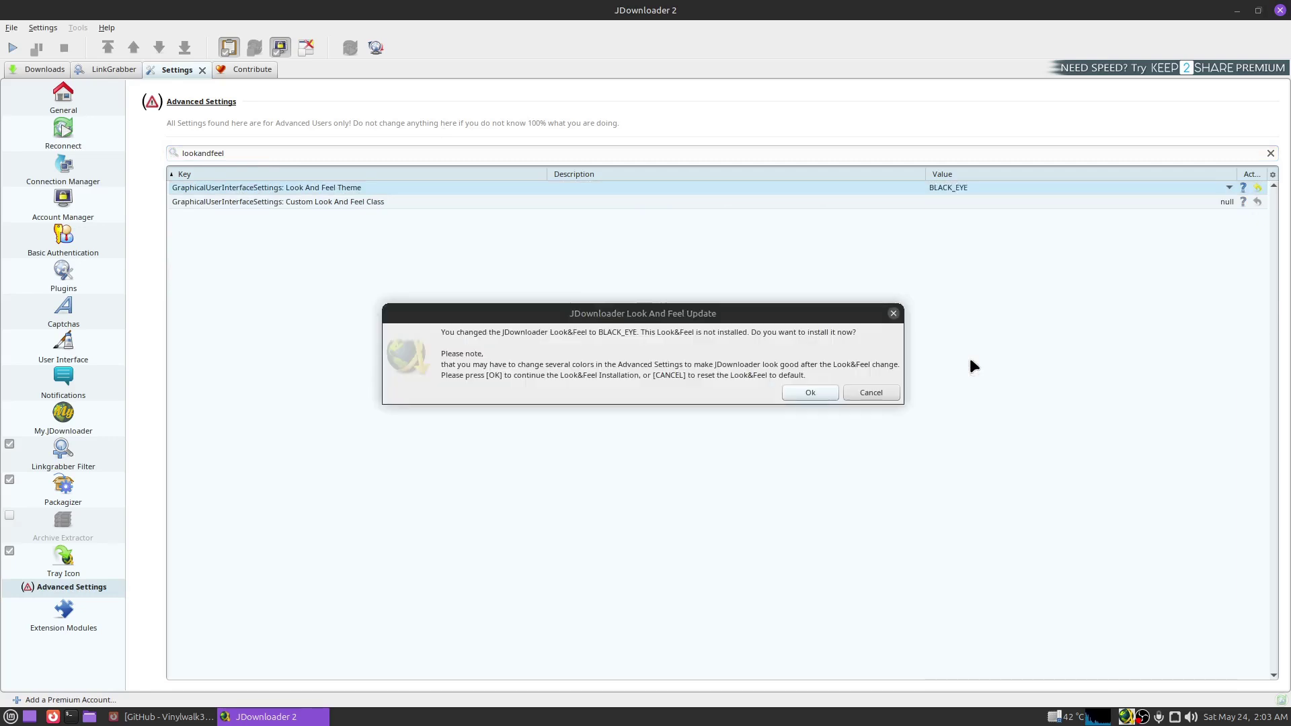
{"action": "left_click", "coordinate": [802, 392]}
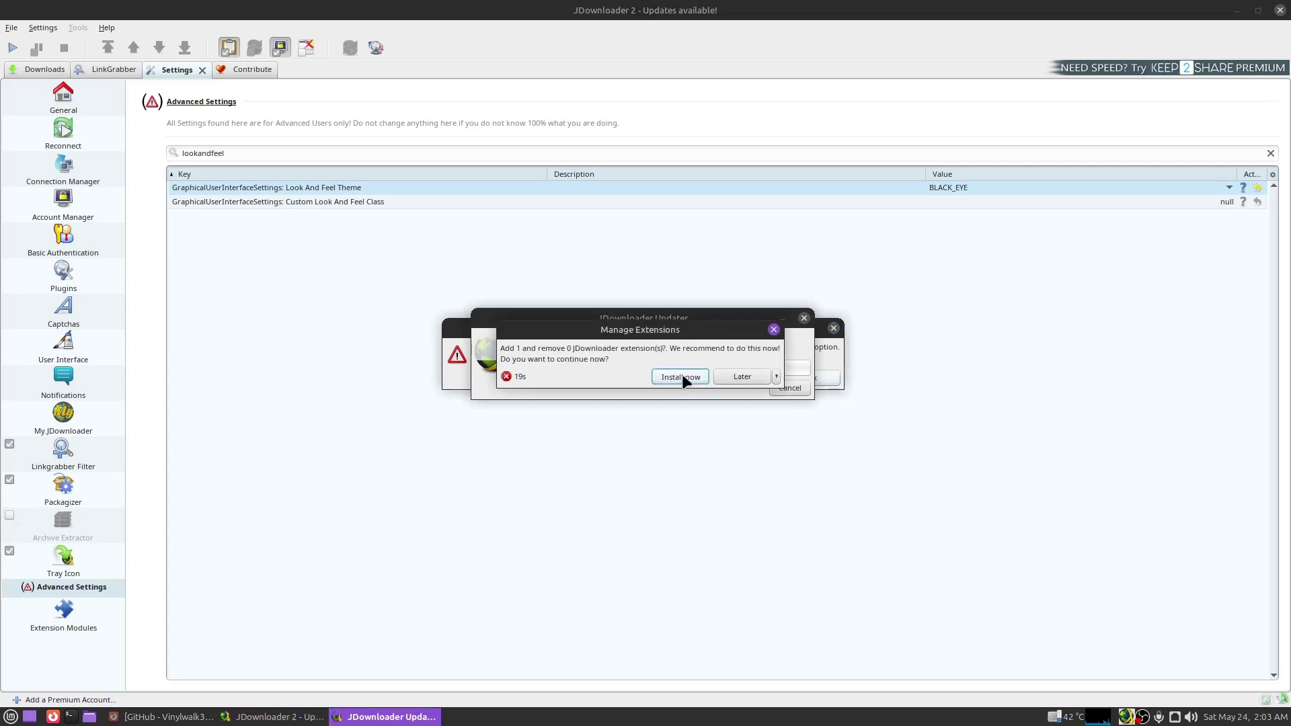
Step: Install the required BLACK_EYE extension now and let JDownloader update and restart
{"action": "left_click", "coordinate": [682, 374]}
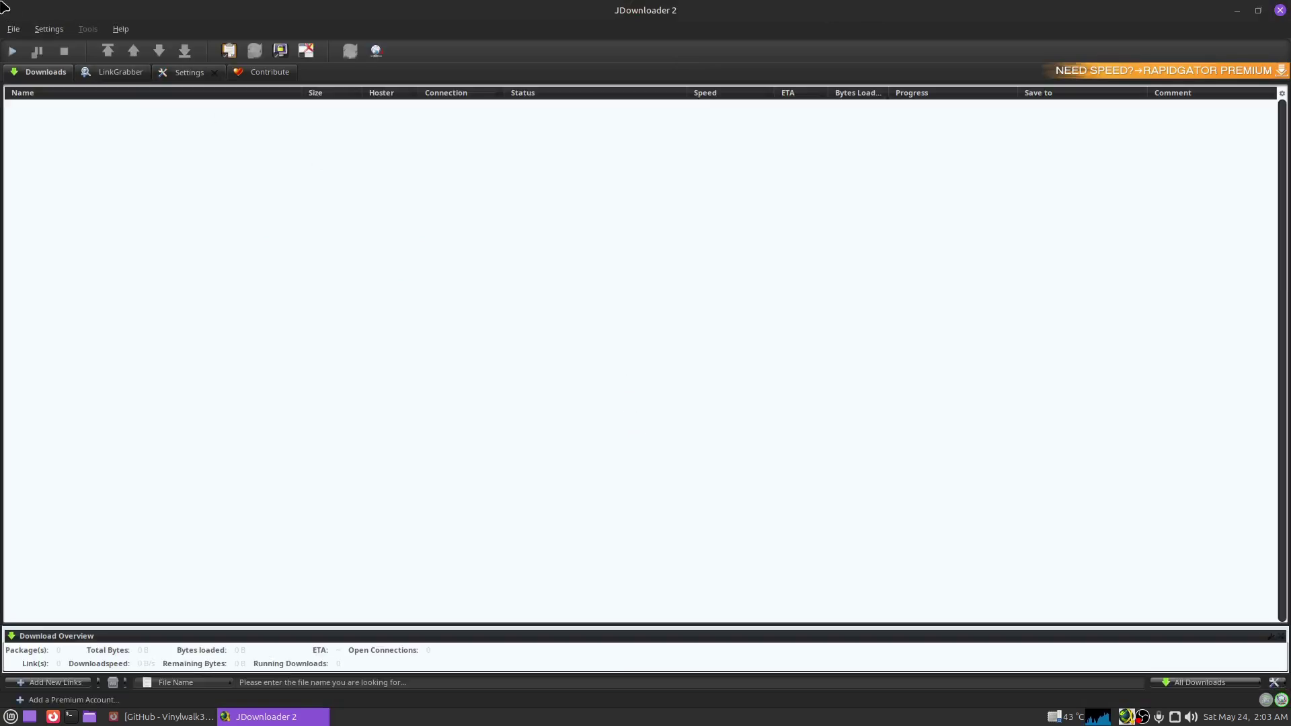
Step: Back up all JDownloader settings to the Desktop as documents.jd2backup, then open the tray menu
{"action": "left_click", "coordinate": [11, 30]}
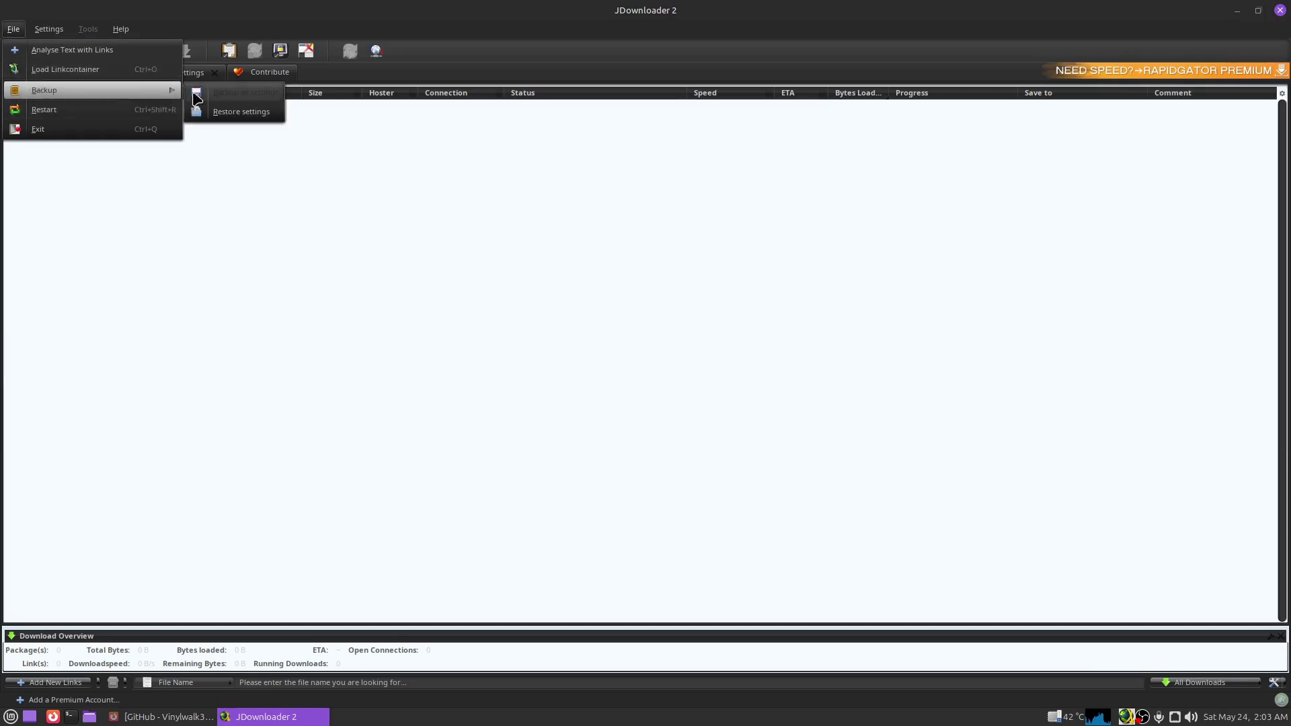
{"action": "left_click", "coordinate": [231, 104]}
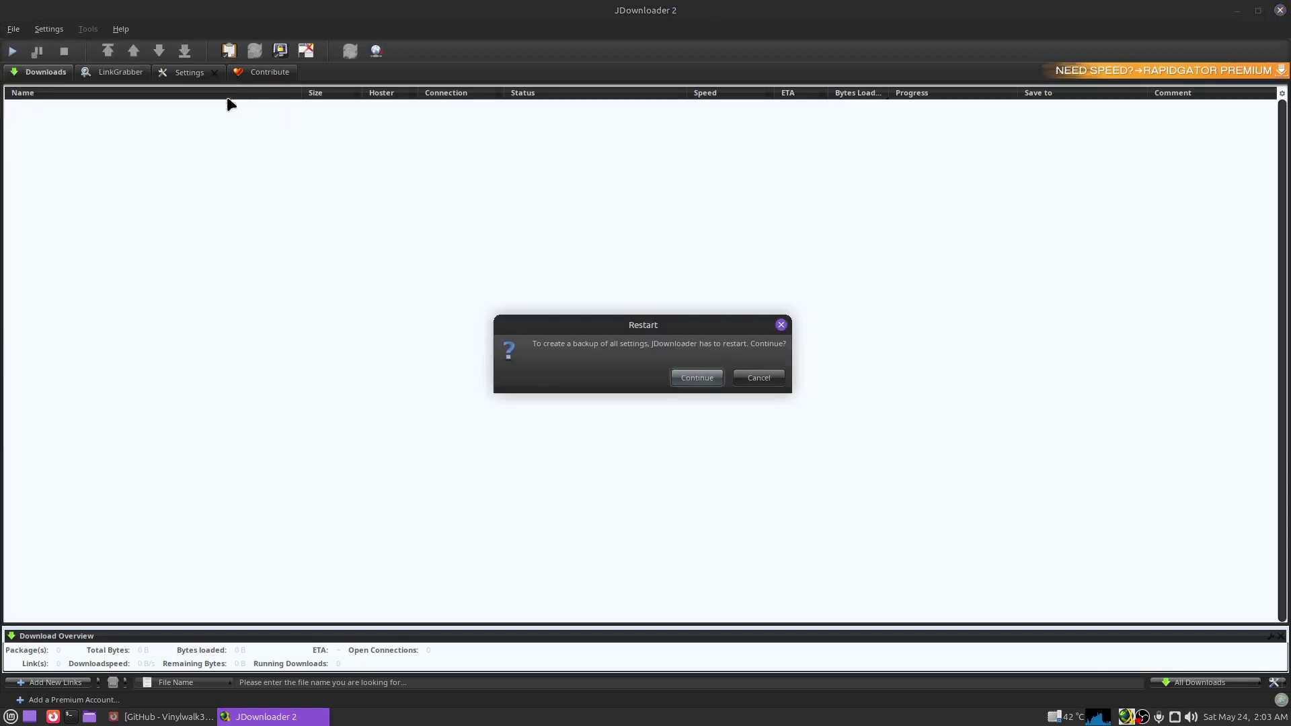
{"action": "left_click", "coordinate": [704, 377]}
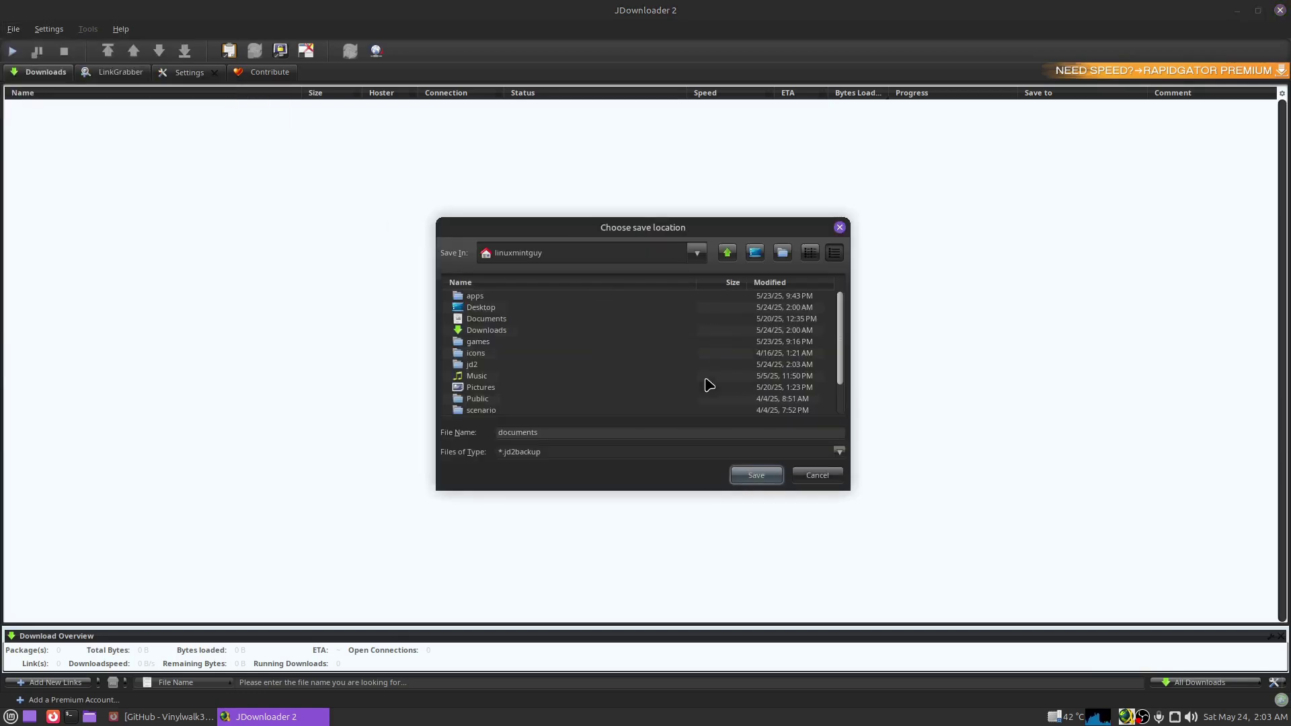
{"action": "left_click", "coordinate": [480, 308]}
{"action": "double_click", "coordinate": [479, 308]}
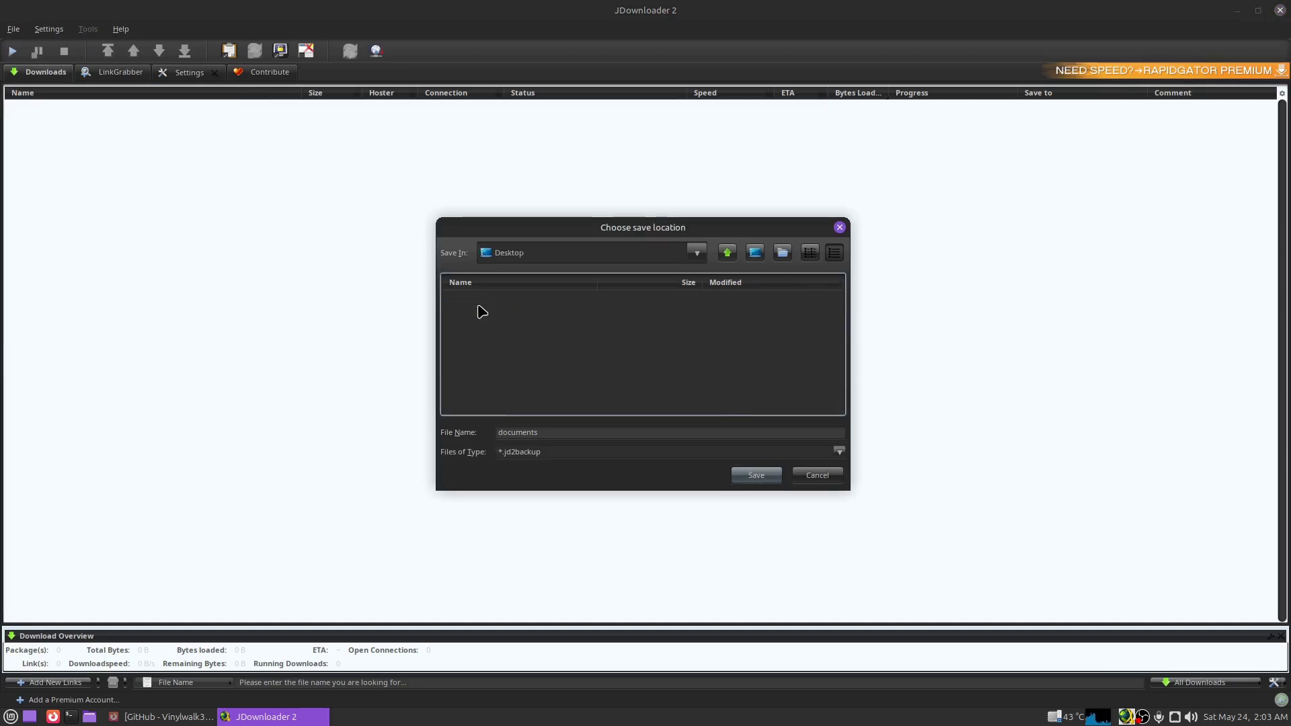
{"action": "left_click", "coordinate": [755, 475]}
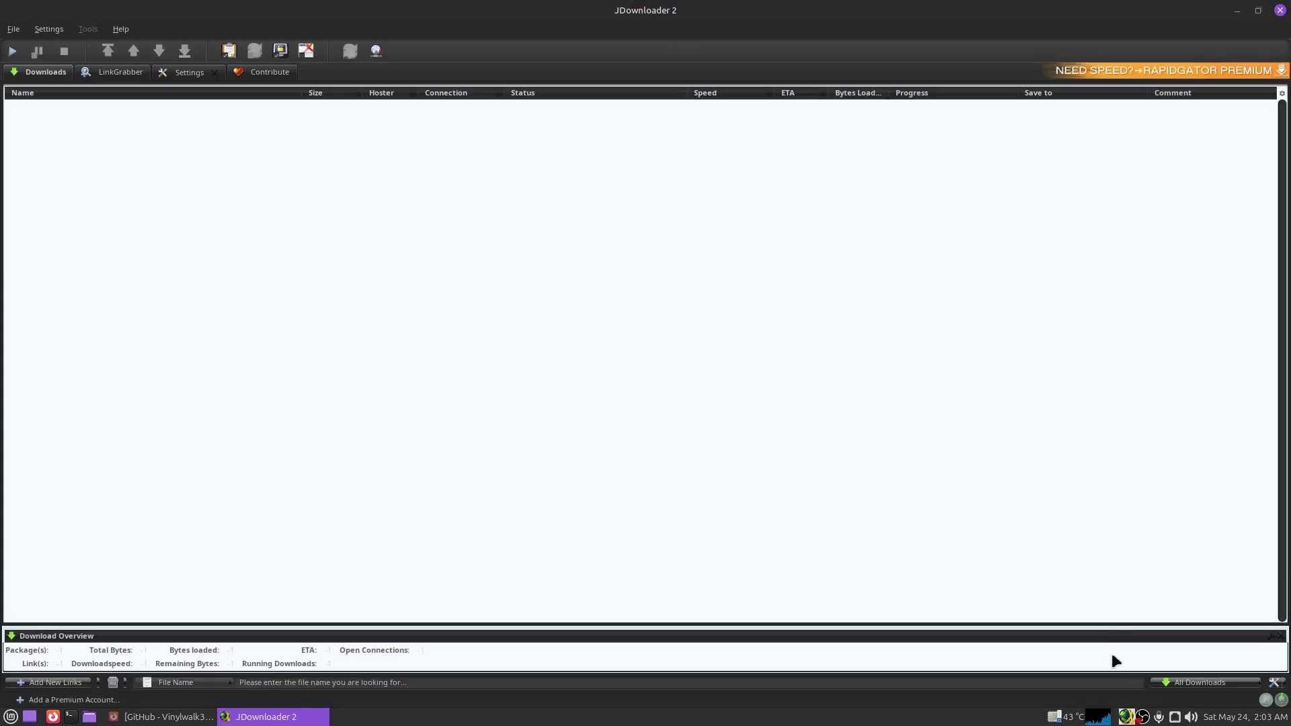
{"action": "right_click", "coordinate": [1126, 718]}
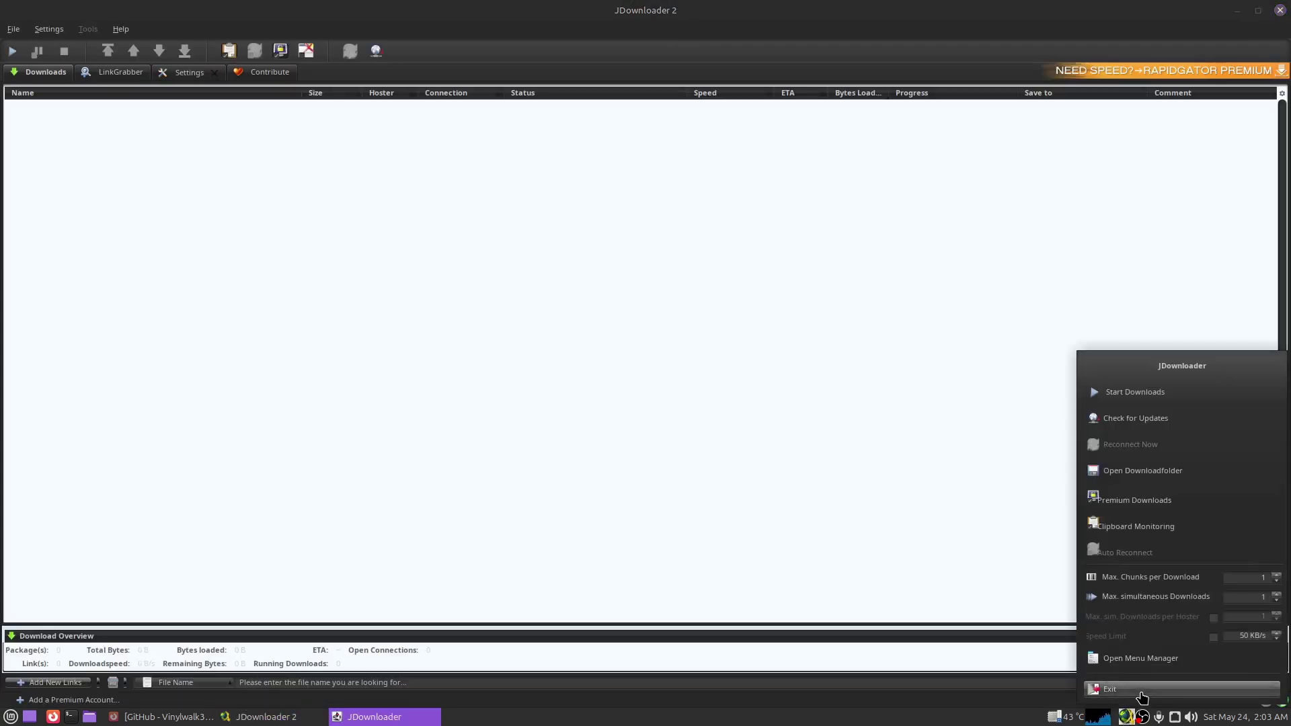
Step: Exit JDownloader and extract documents.jd2backup onto the desktop
{"action": "left_click", "coordinate": [1130, 691]}
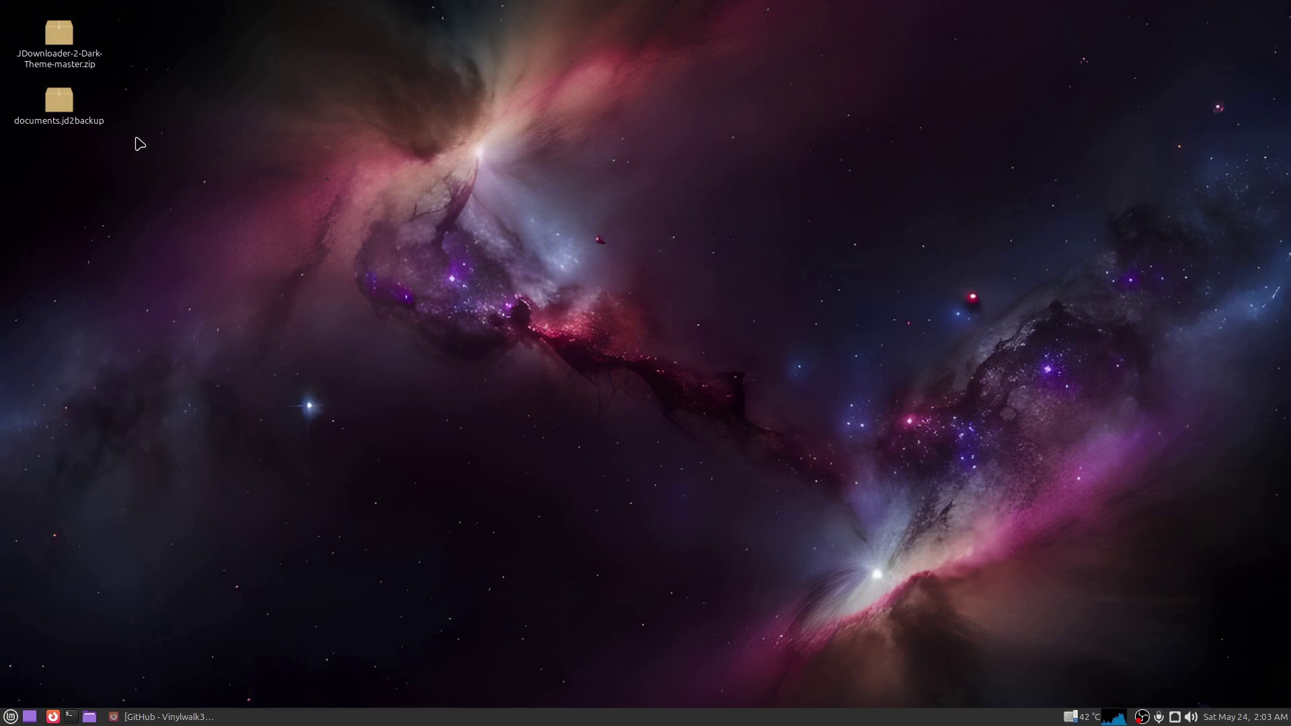
{"action": "left_click", "coordinate": [61, 108]}
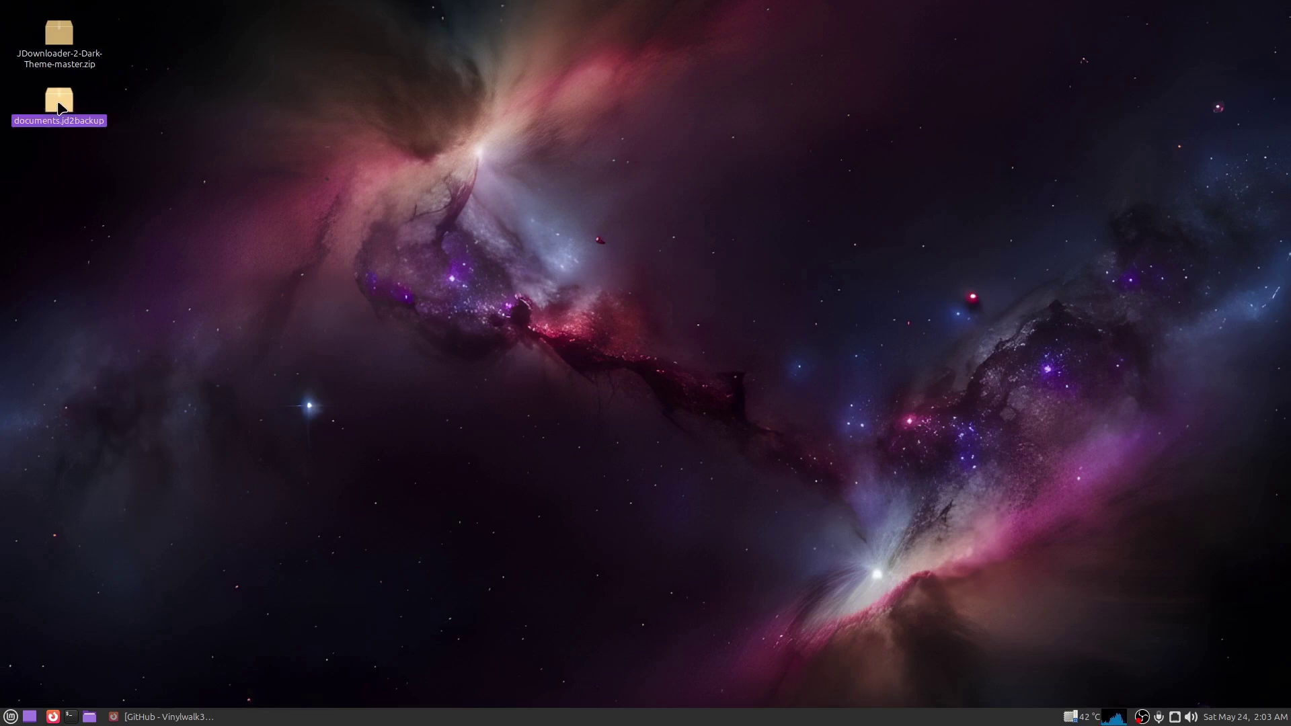
{"action": "right_click", "coordinate": [61, 108]}
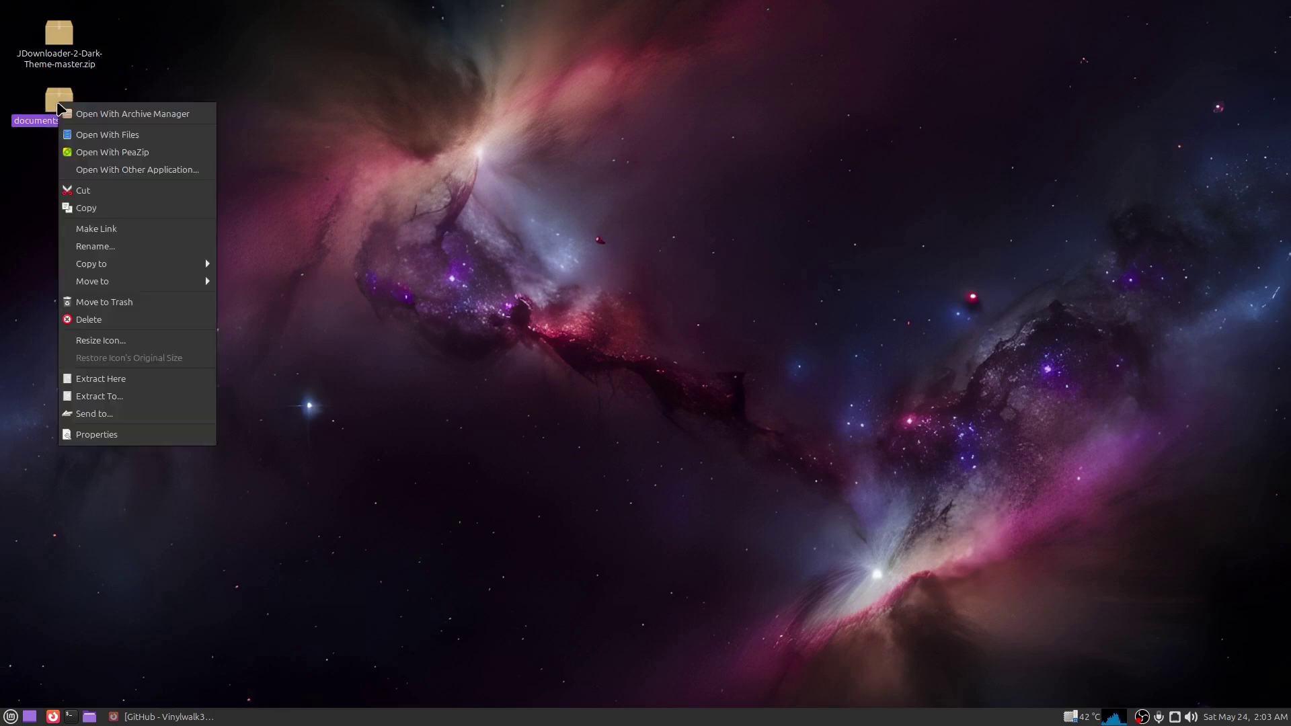
{"action": "left_click", "coordinate": [160, 389]}
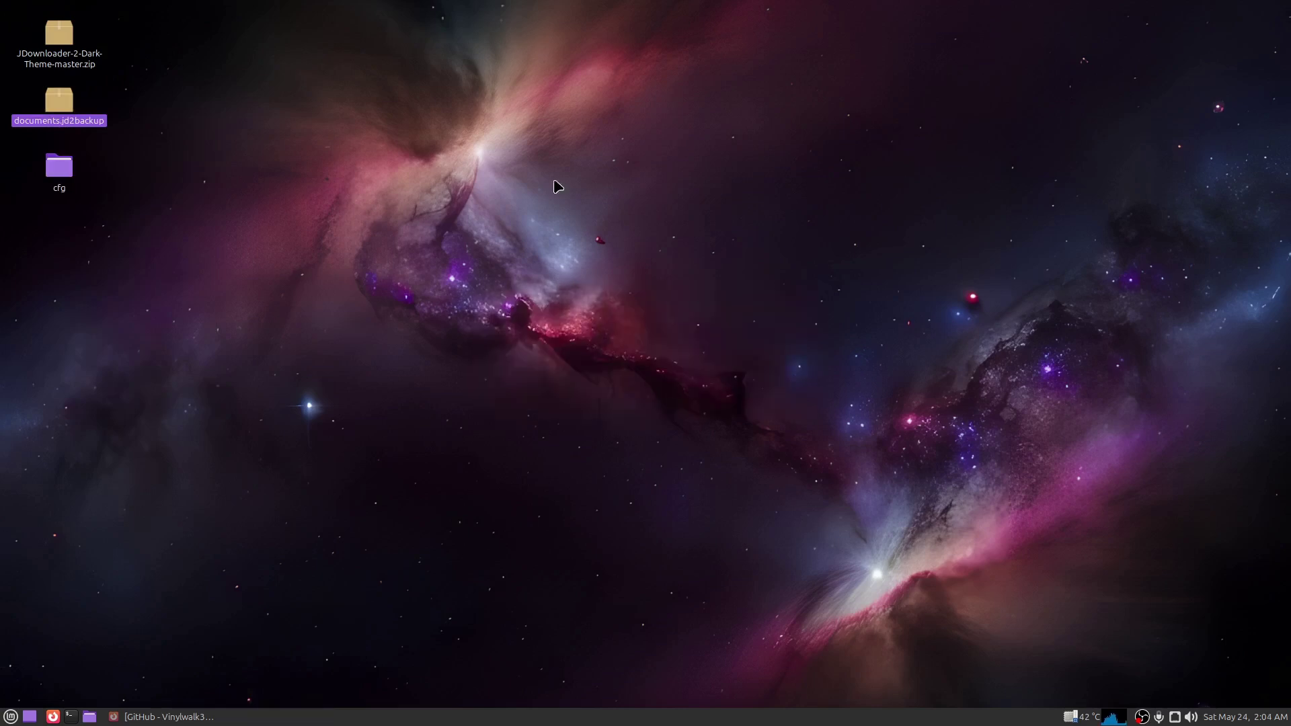
Step: Extract the dark theme zip onto the desktop and delete documents.jd2backup
{"action": "left_click", "coordinate": [60, 41]}
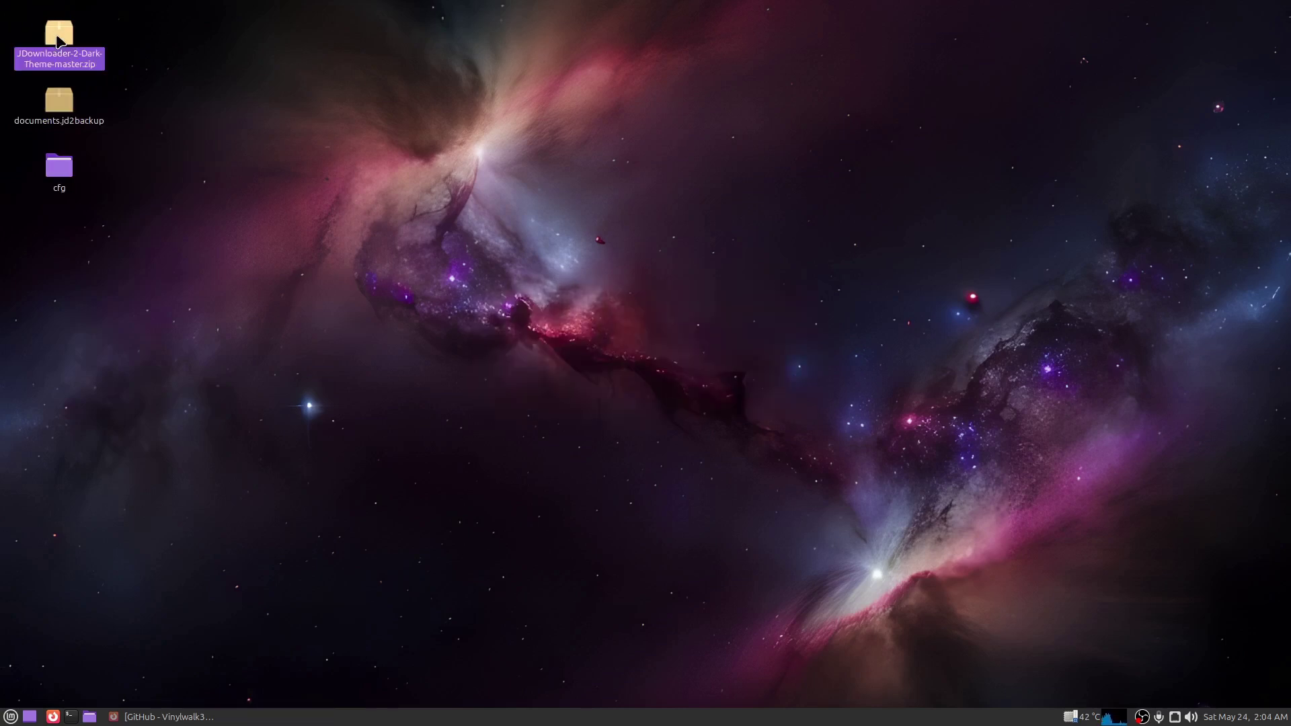
{"action": "right_click", "coordinate": [60, 40]}
{"action": "left_click", "coordinate": [150, 317]}
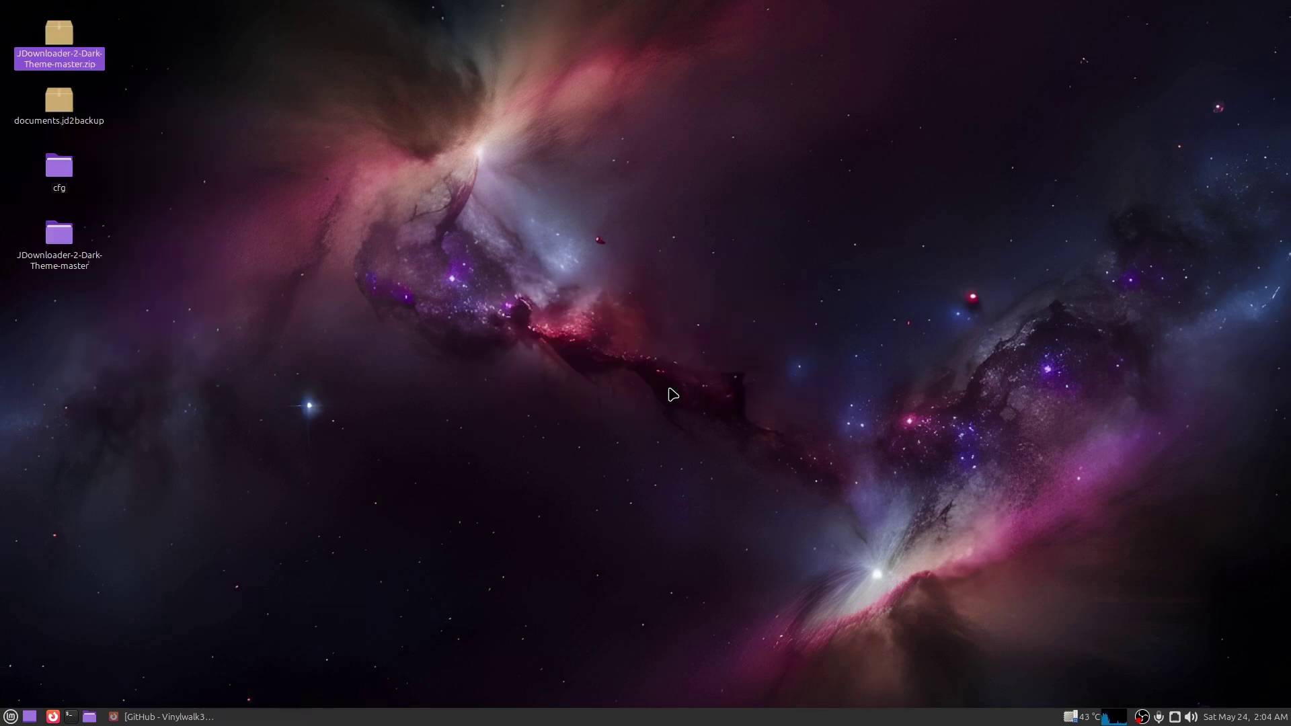
{"action": "left_click", "coordinate": [58, 106]}
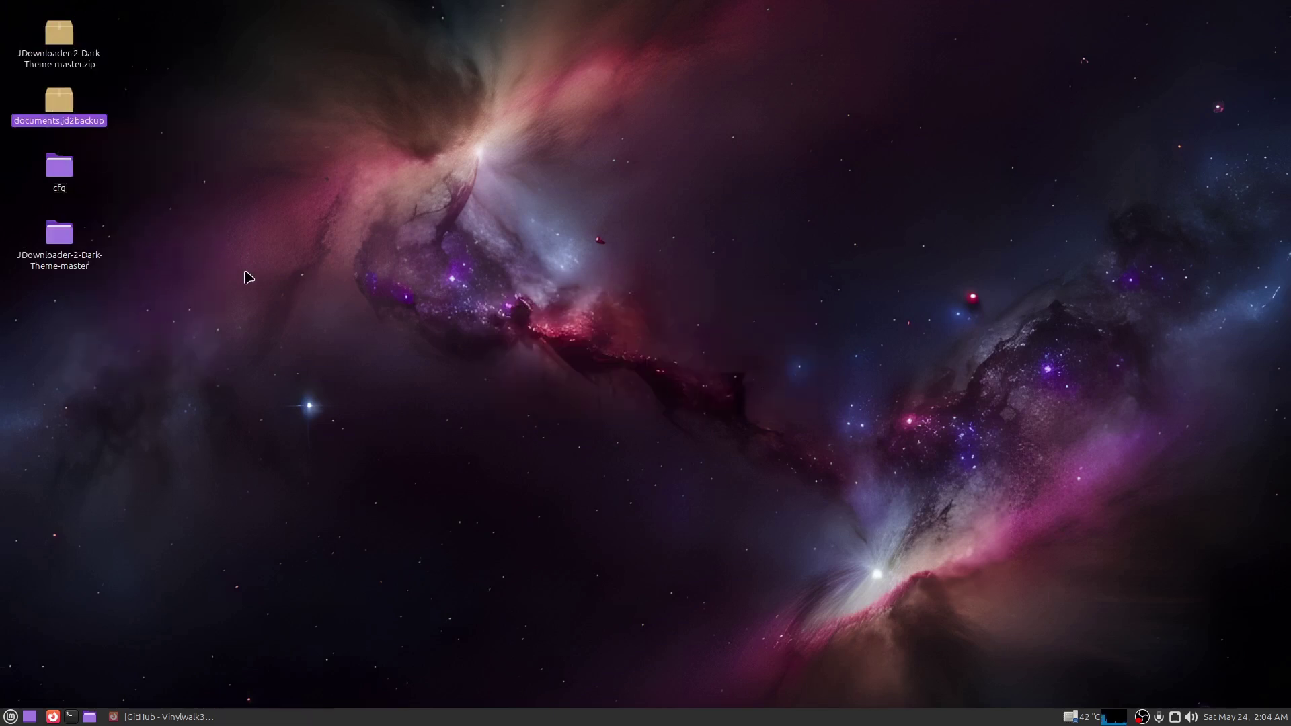
{"action": "key", "text": "Delete"}
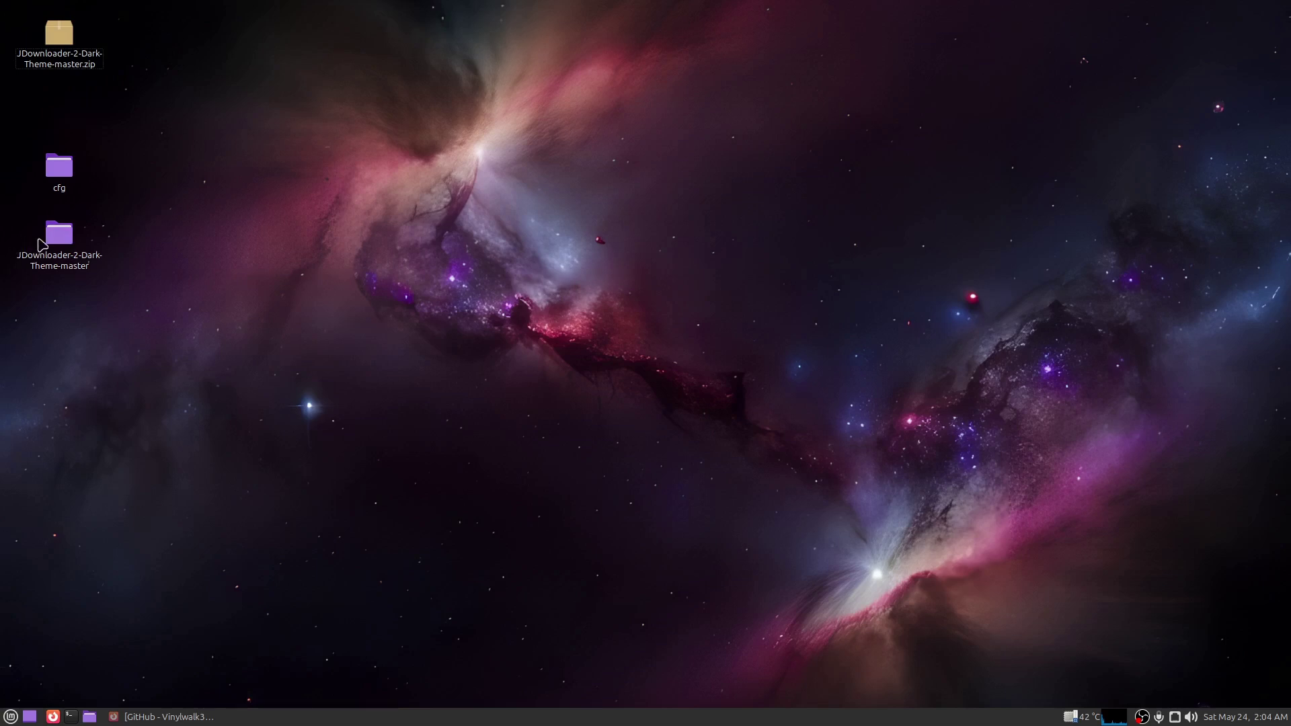
Step: Copy the laf and menus_v2 folders from the theme's config/cfg folder
{"action": "left_click", "coordinate": [55, 242]}
{"action": "double_click", "coordinate": [55, 242]}
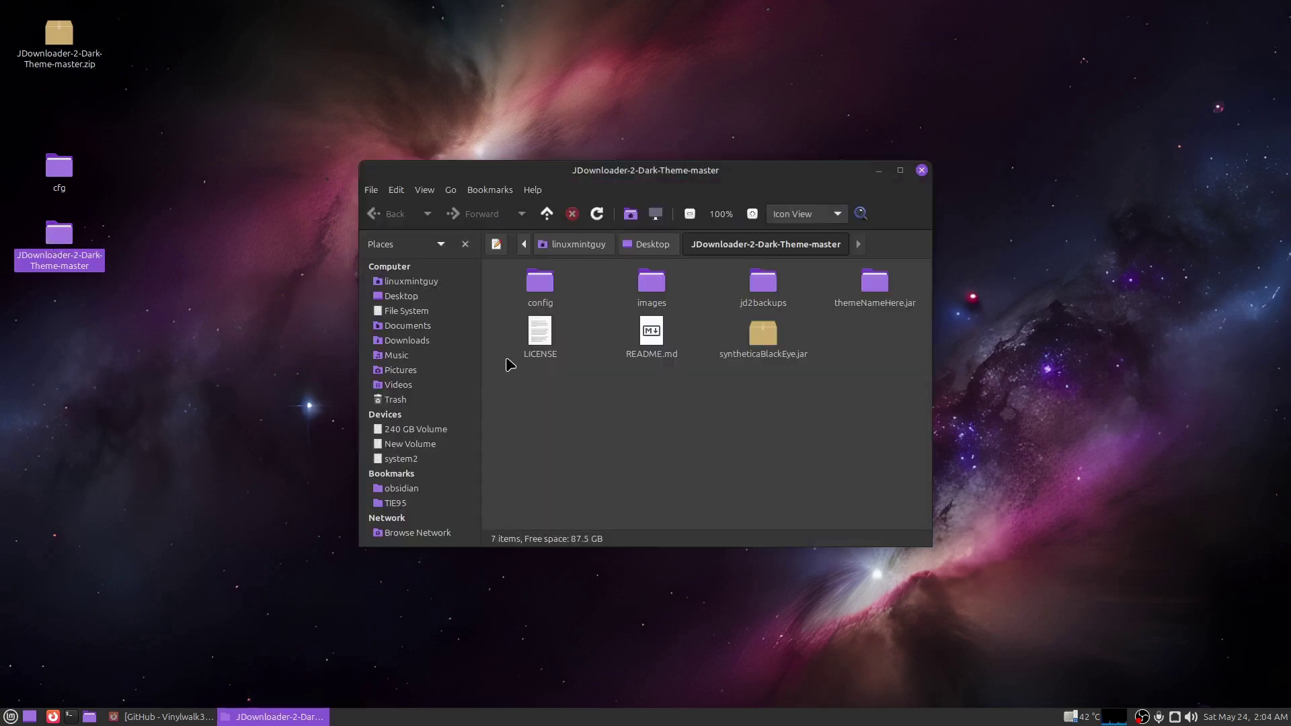
{"action": "double_click", "coordinate": [539, 286]}
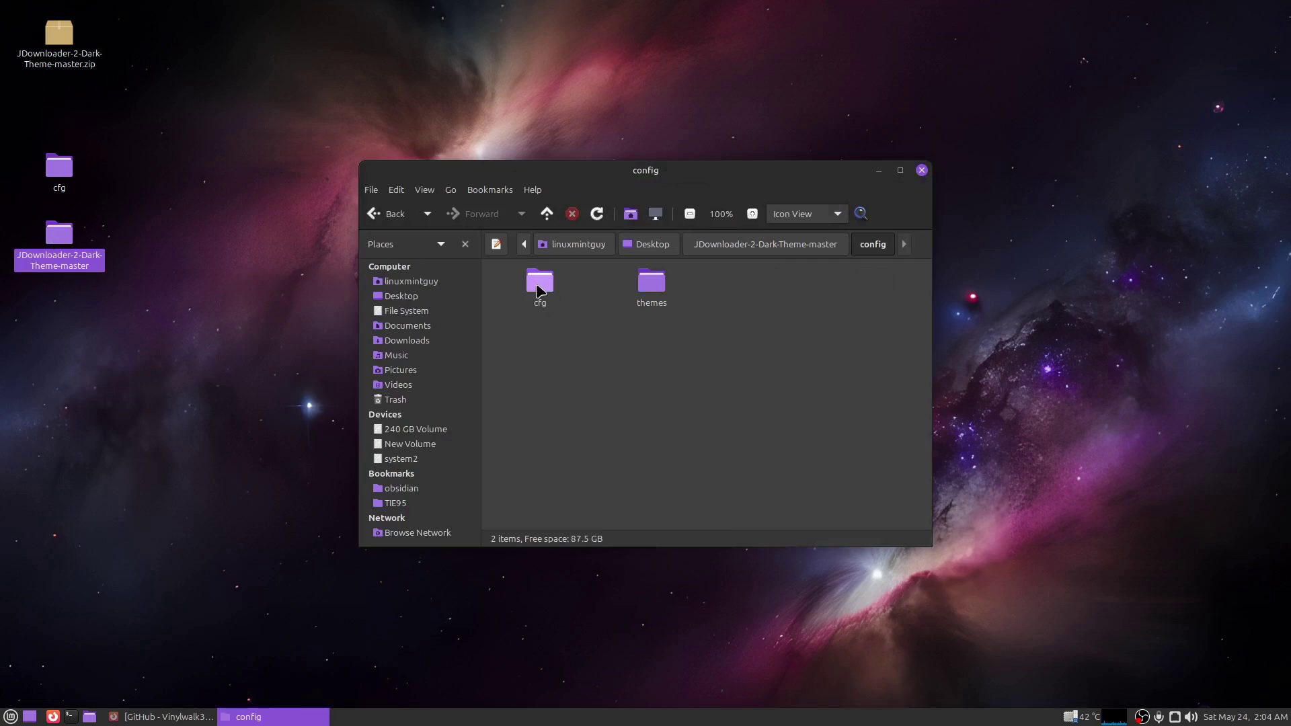
{"action": "double_click", "coordinate": [539, 286]}
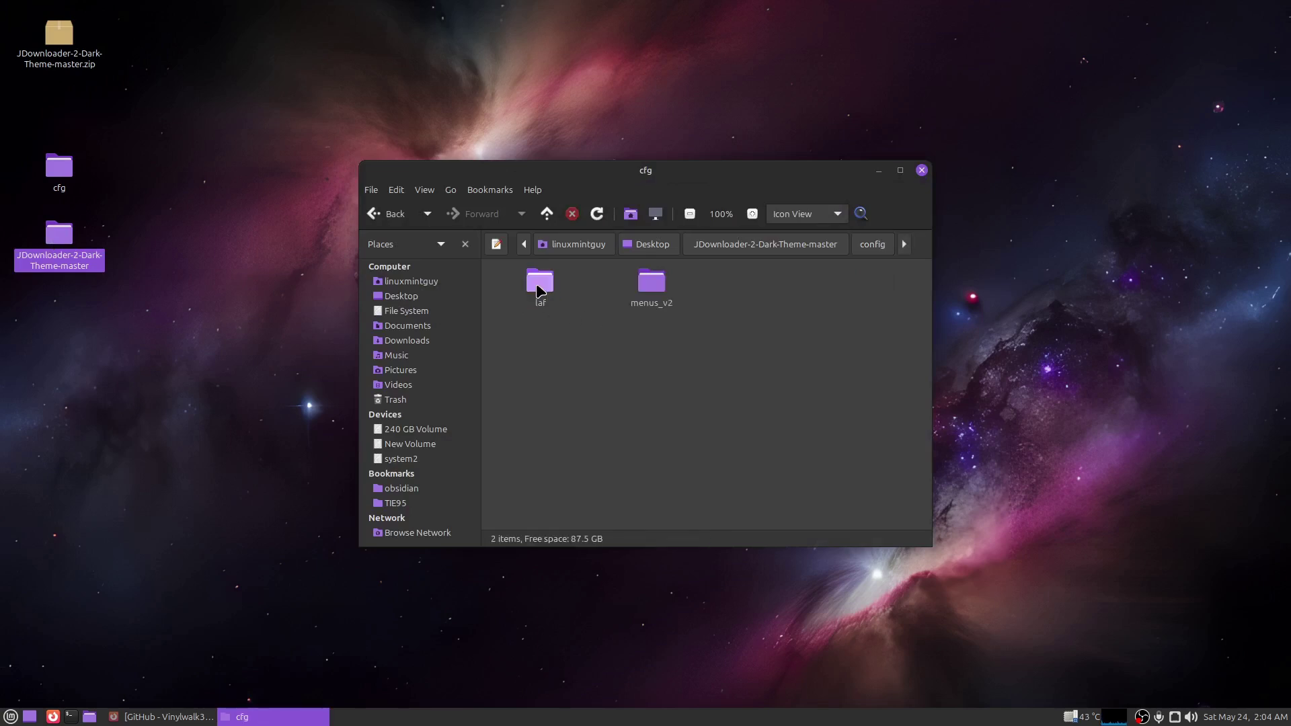
{"action": "left_click_drag", "start_coordinate": [829, 408], "coordinate": [530, 272]}
{"action": "right_click", "coordinate": [538, 290]}
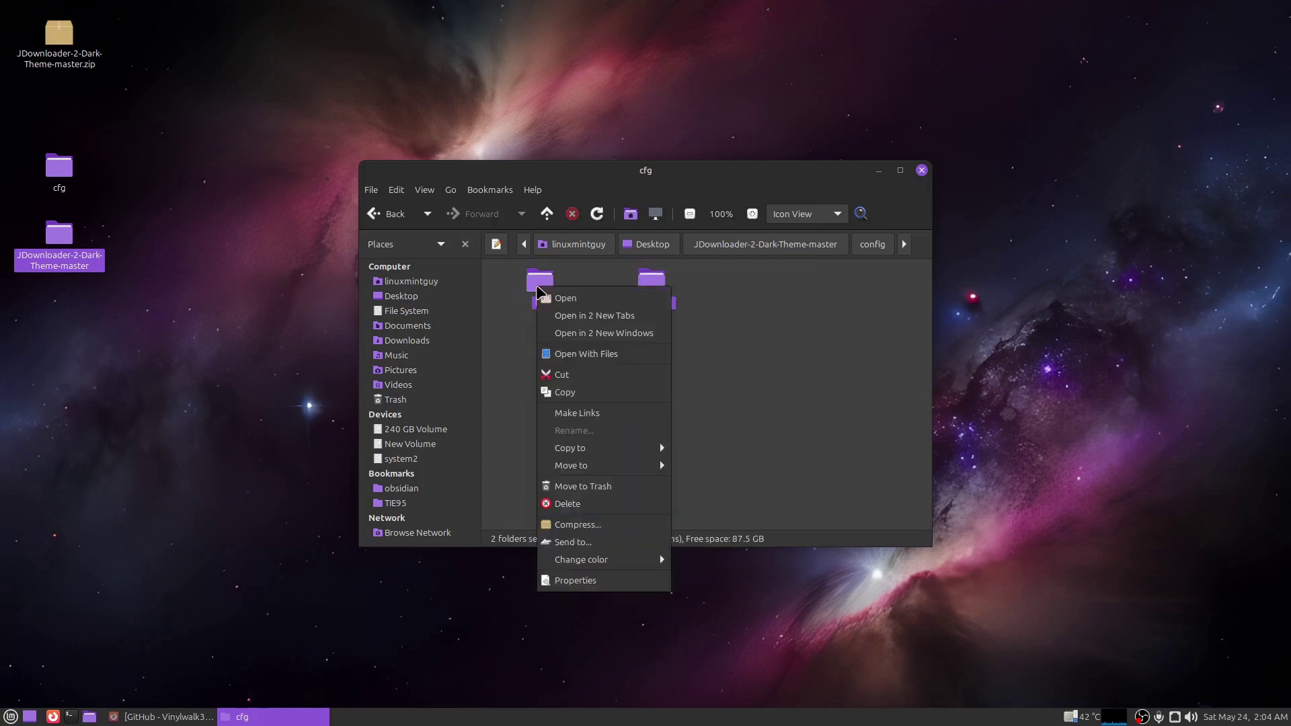
{"action": "left_click", "coordinate": [615, 390]}
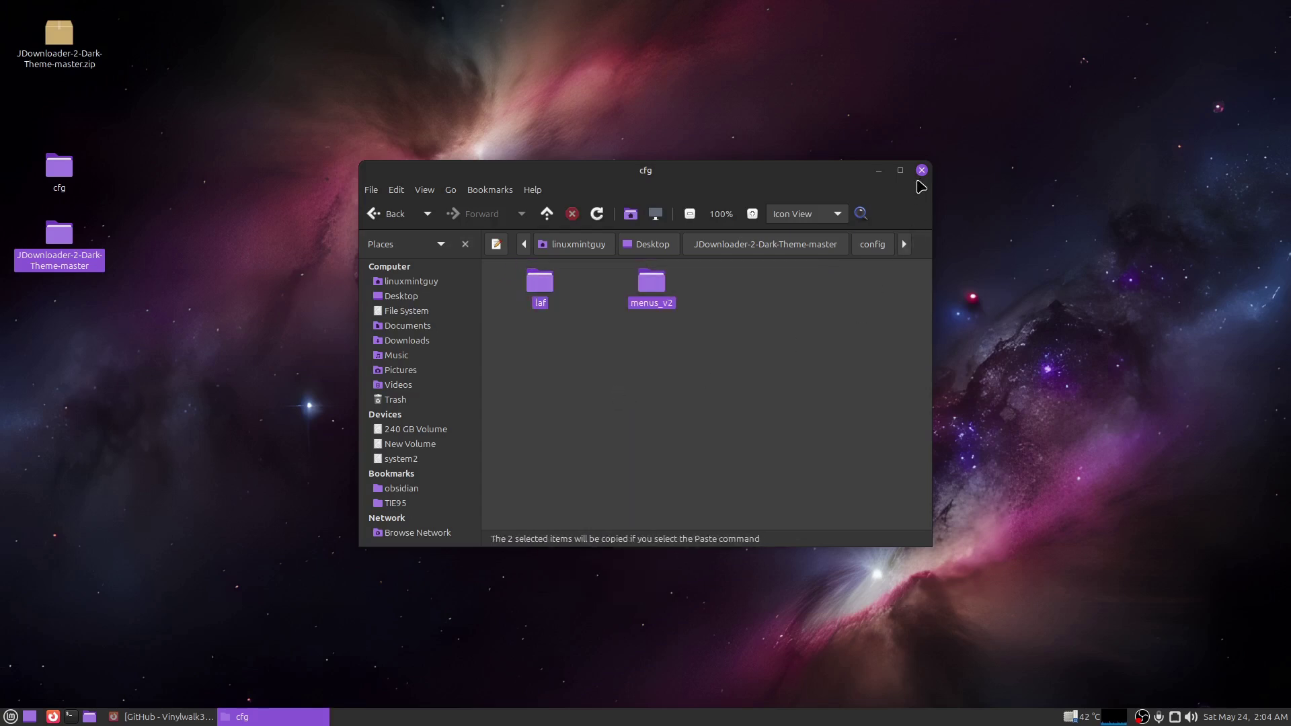
Step: Paste them into the desktop cfg folder, merging folders and replacing all conflicting files
{"action": "left_click", "coordinate": [922, 171]}
{"action": "double_click", "coordinate": [63, 176]}
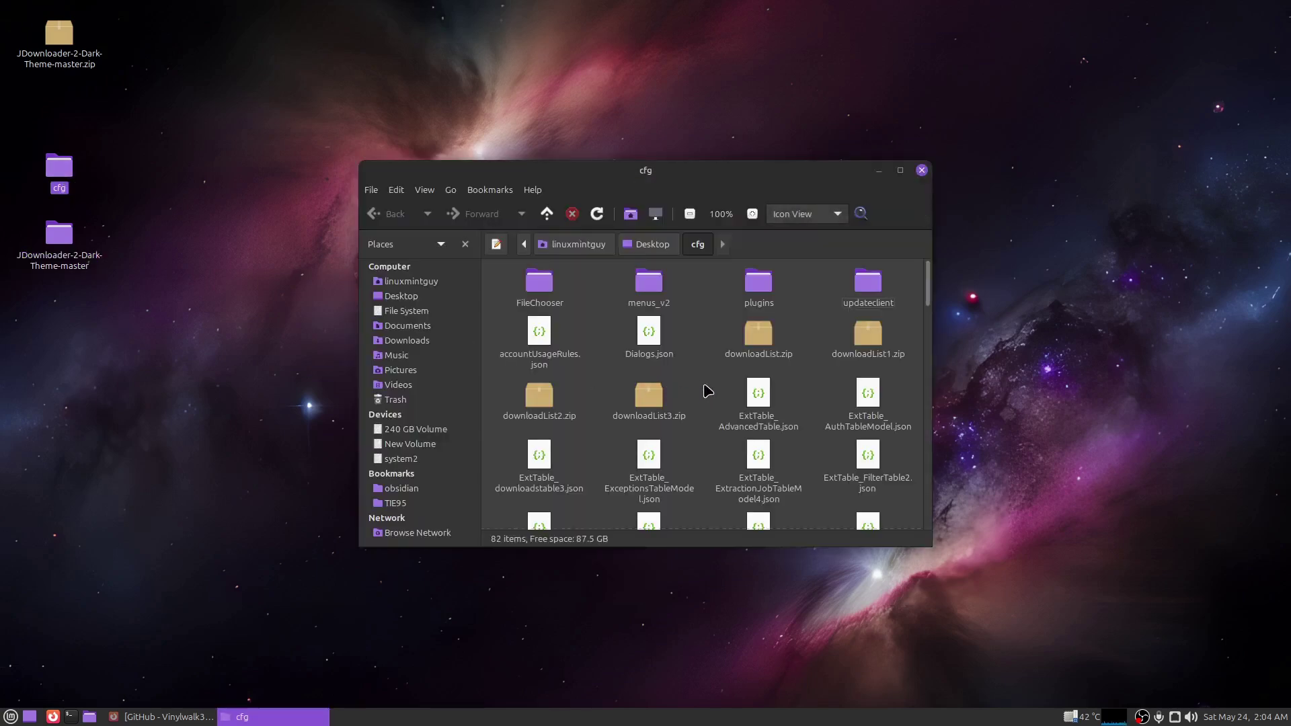
{"action": "right_click", "coordinate": [703, 377]}
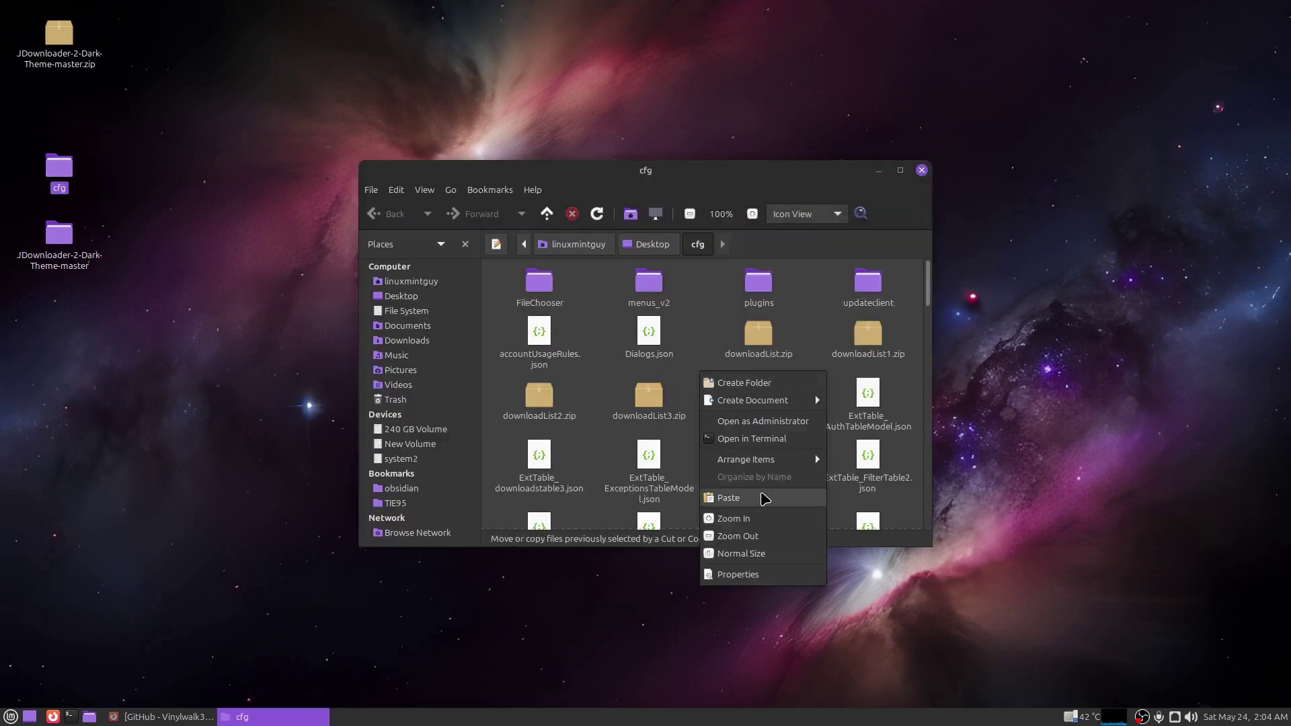
{"action": "left_click", "coordinate": [767, 498]}
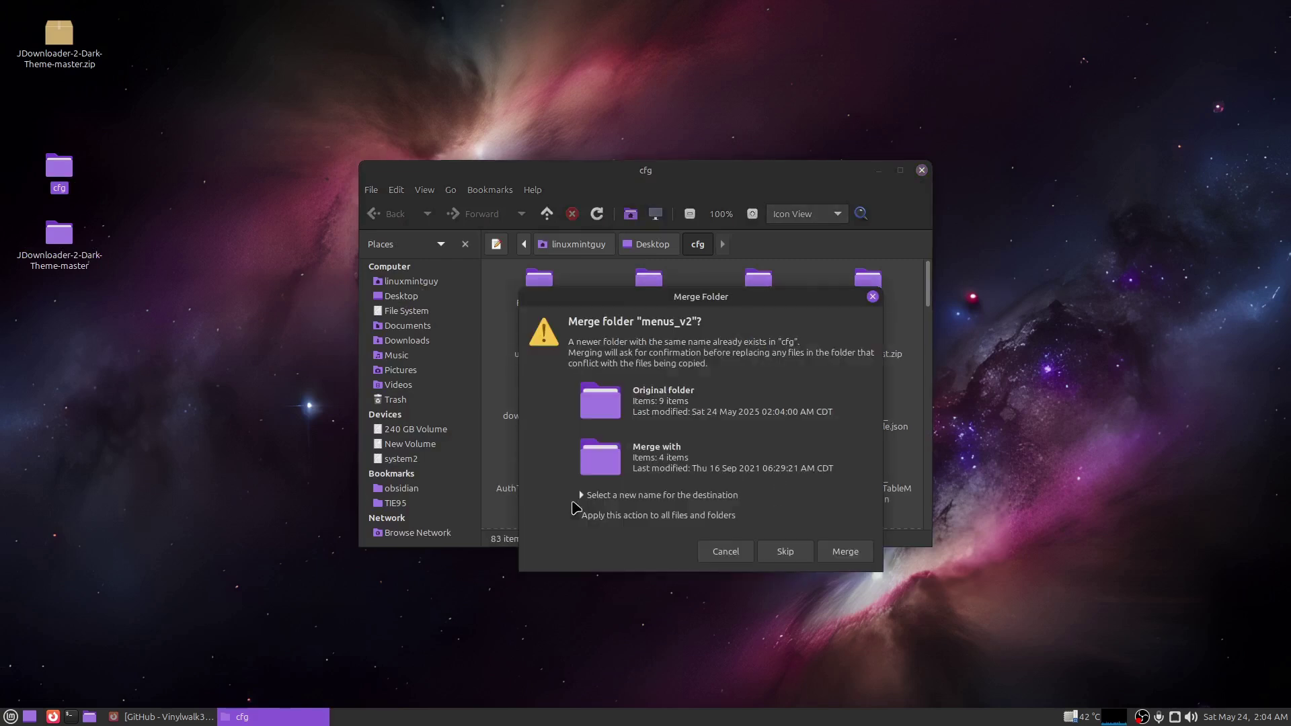
{"action": "left_click", "coordinate": [575, 515]}
{"action": "left_click", "coordinate": [853, 553]}
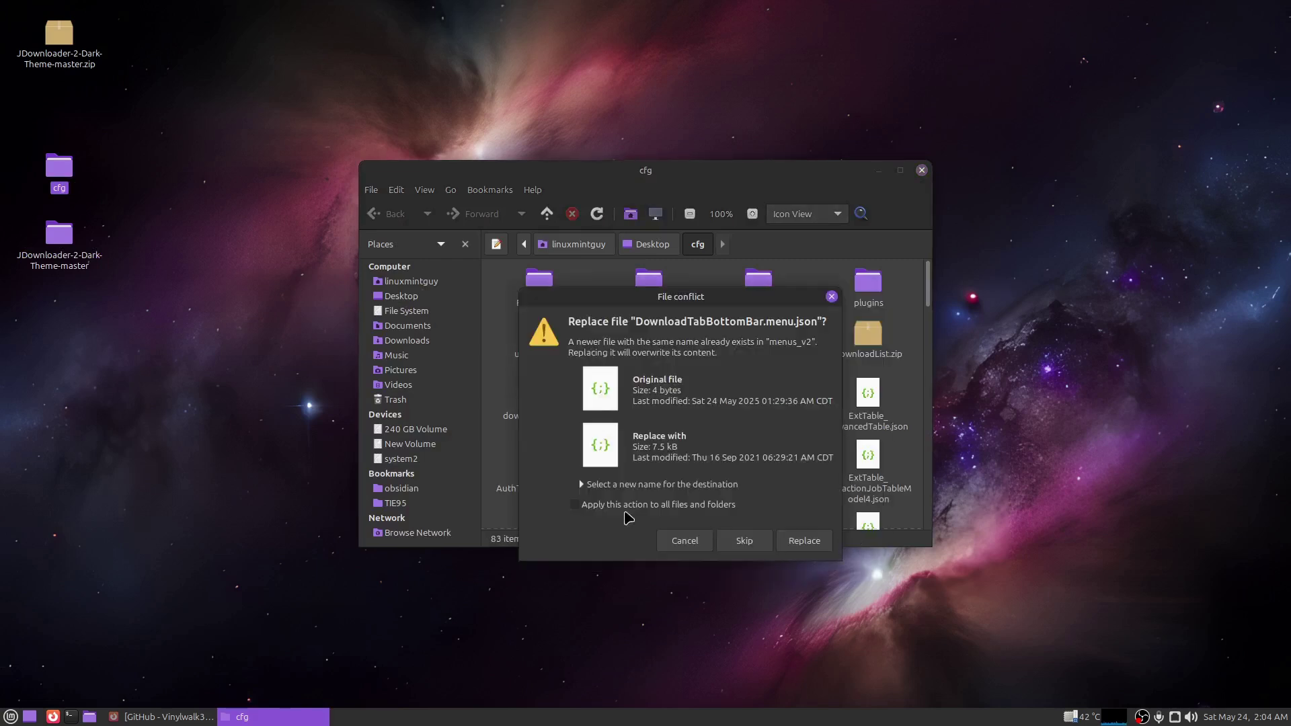
{"action": "left_click", "coordinate": [575, 505]}
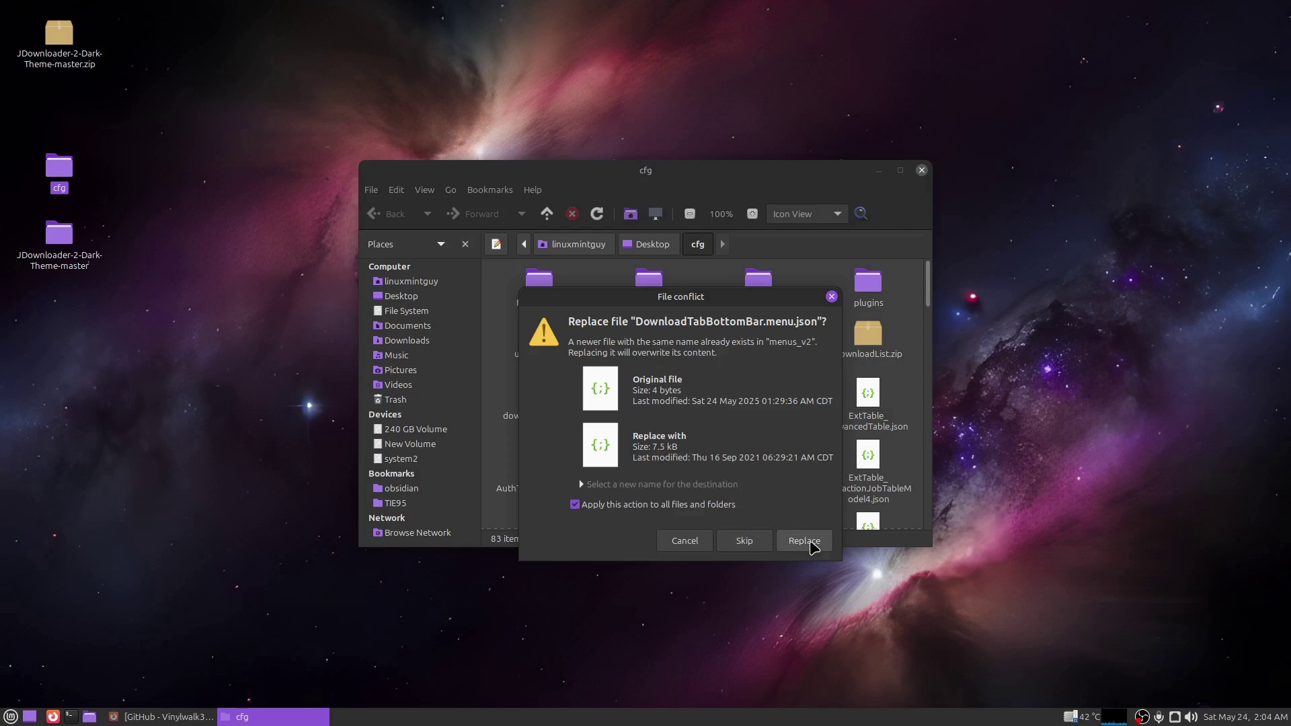
{"action": "left_click", "coordinate": [811, 542]}
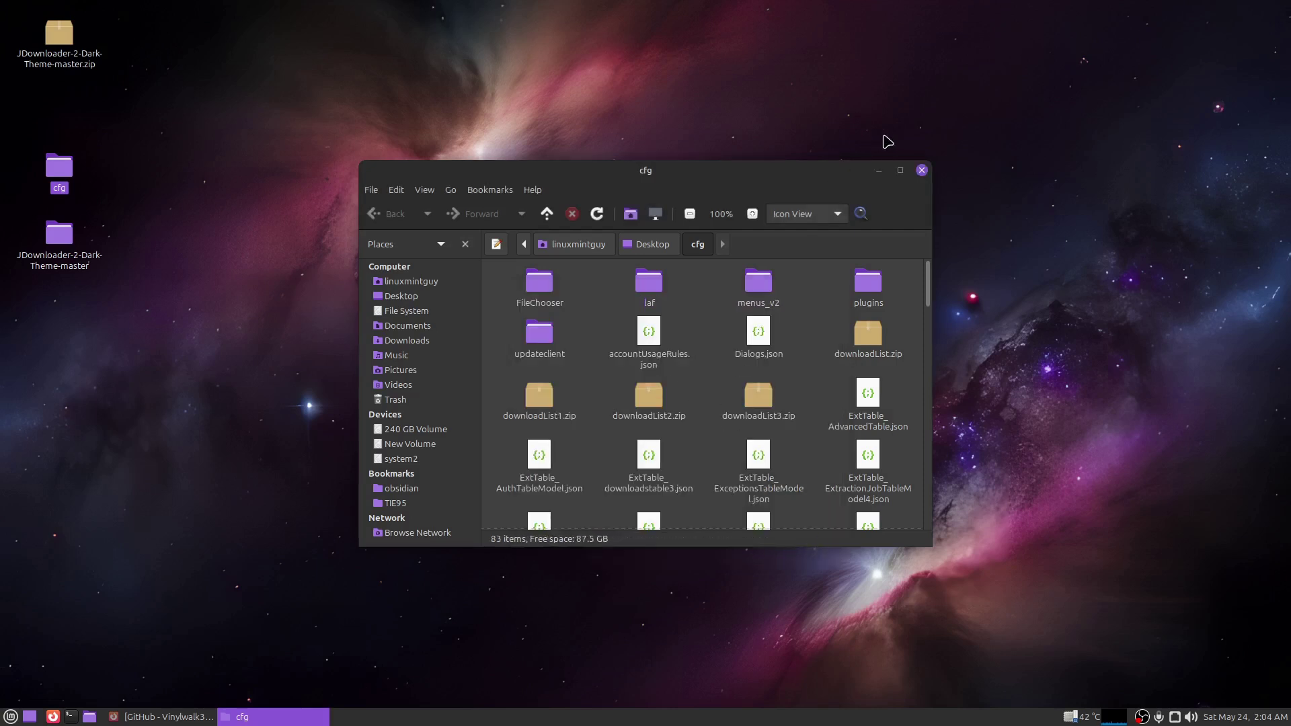
Step: Close the cfg window and delete the extracted JDownloader-2-Dark-Theme-master folder
{"action": "left_click", "coordinate": [921, 170]}
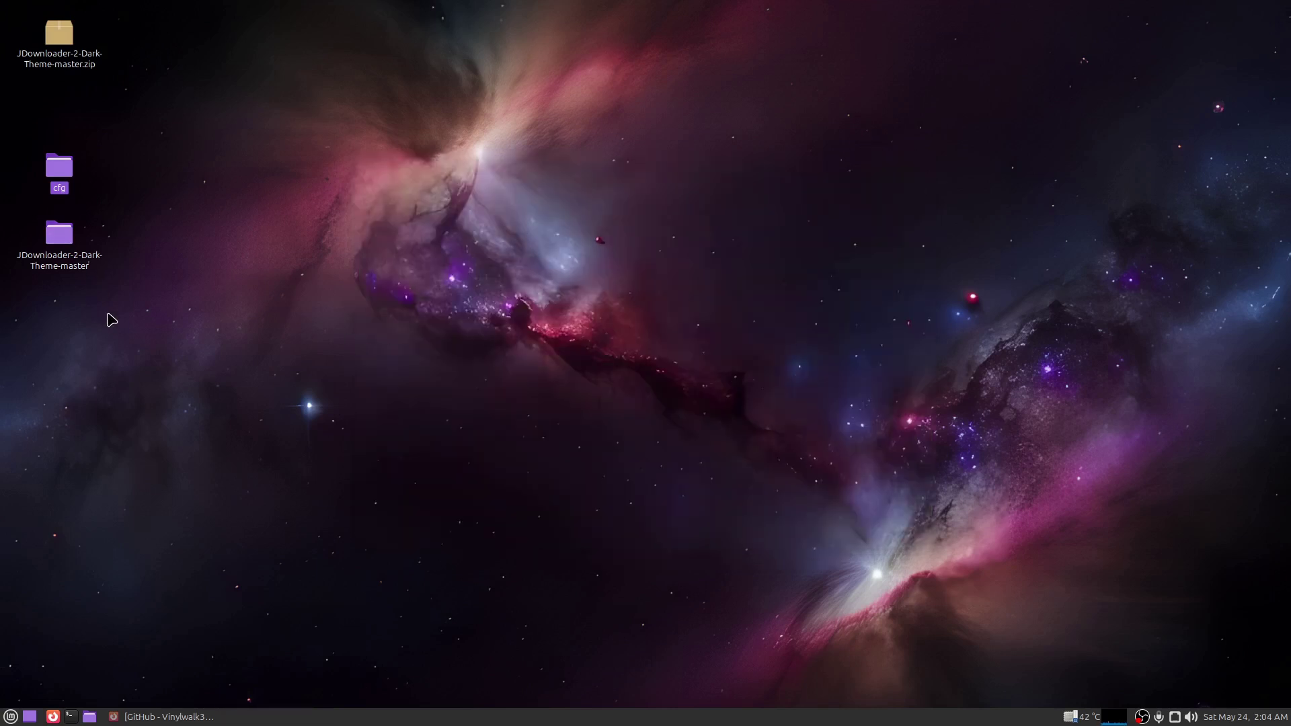
{"action": "left_click", "coordinate": [108, 314]}
{"action": "left_click", "coordinate": [59, 241]}
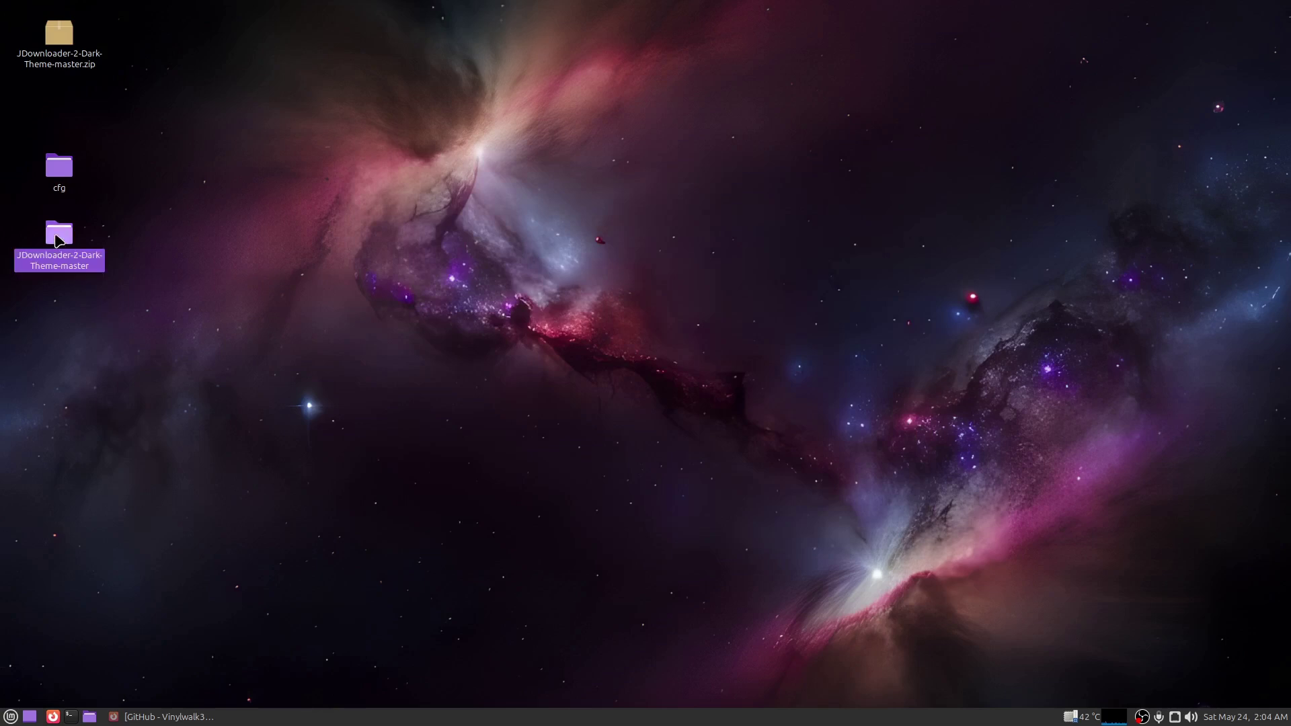
{"action": "key", "text": "Delete"}
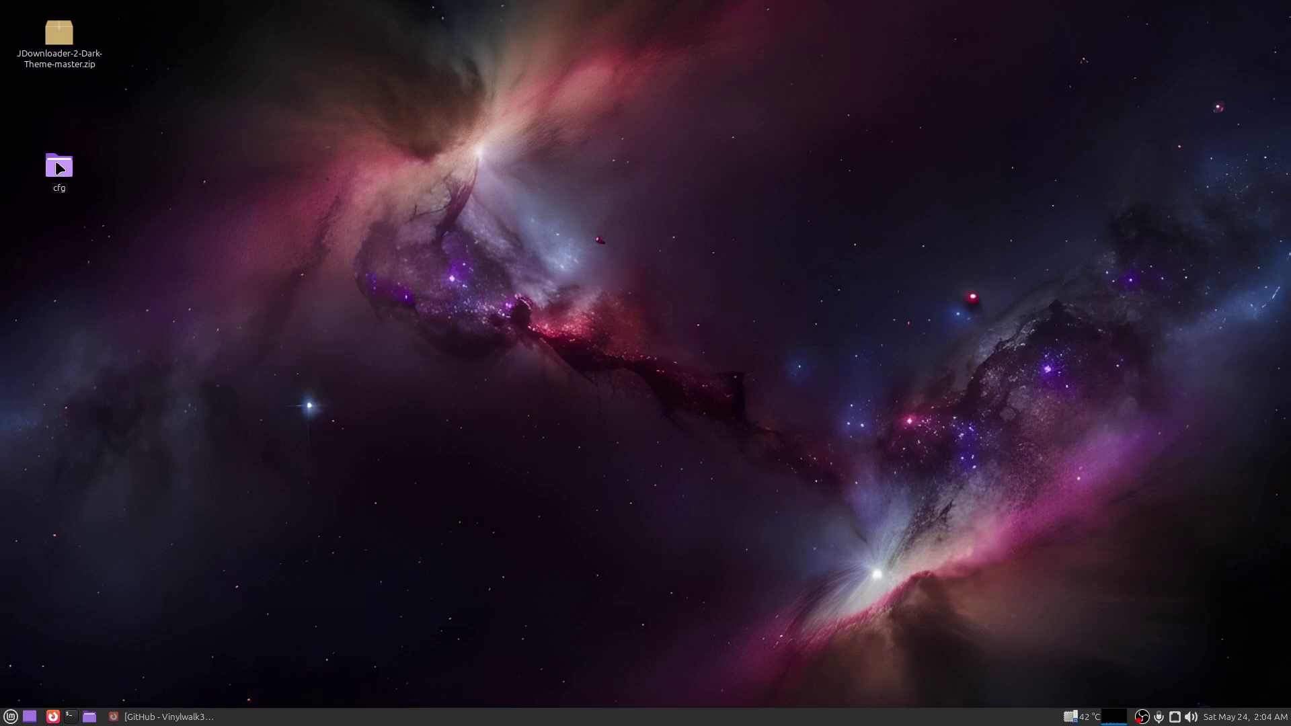
Step: Compress the cfg folder into documents.jdownloader2.zip
{"action": "left_click", "coordinate": [61, 168]}
{"action": "right_click", "coordinate": [61, 168]}
{"action": "left_click", "coordinate": [179, 441]}
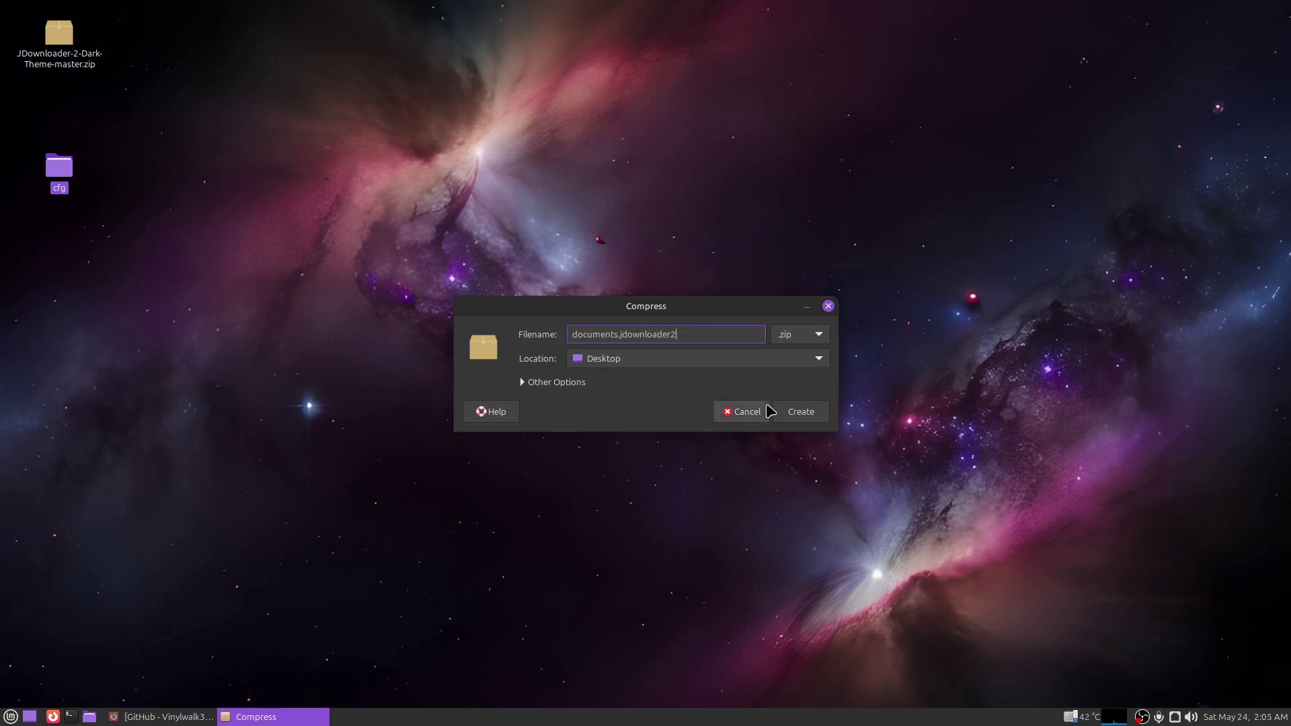
{"action": "left_click", "coordinate": [814, 412]}
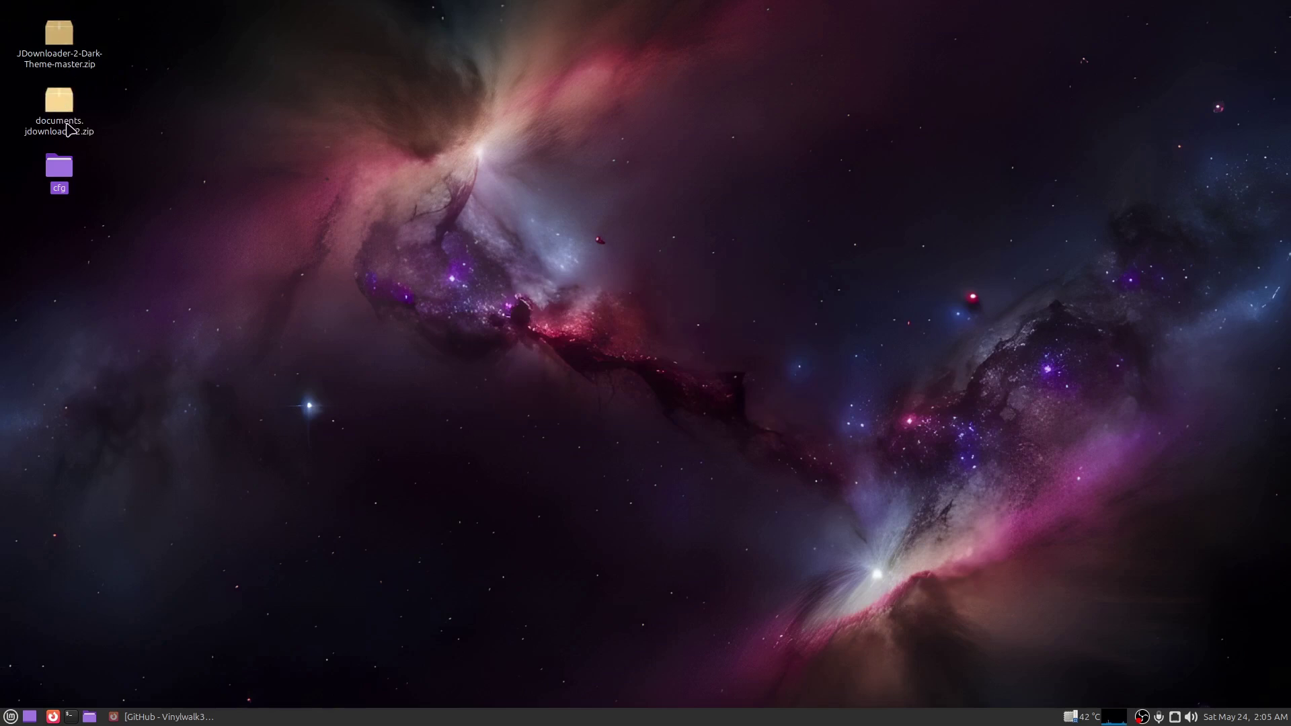
Step: Rename the archive to documents.jdownloader2 without the .zip extension, then delete the cfg folder
{"action": "left_click", "coordinate": [69, 128]}
{"action": "right_click", "coordinate": [69, 128]}
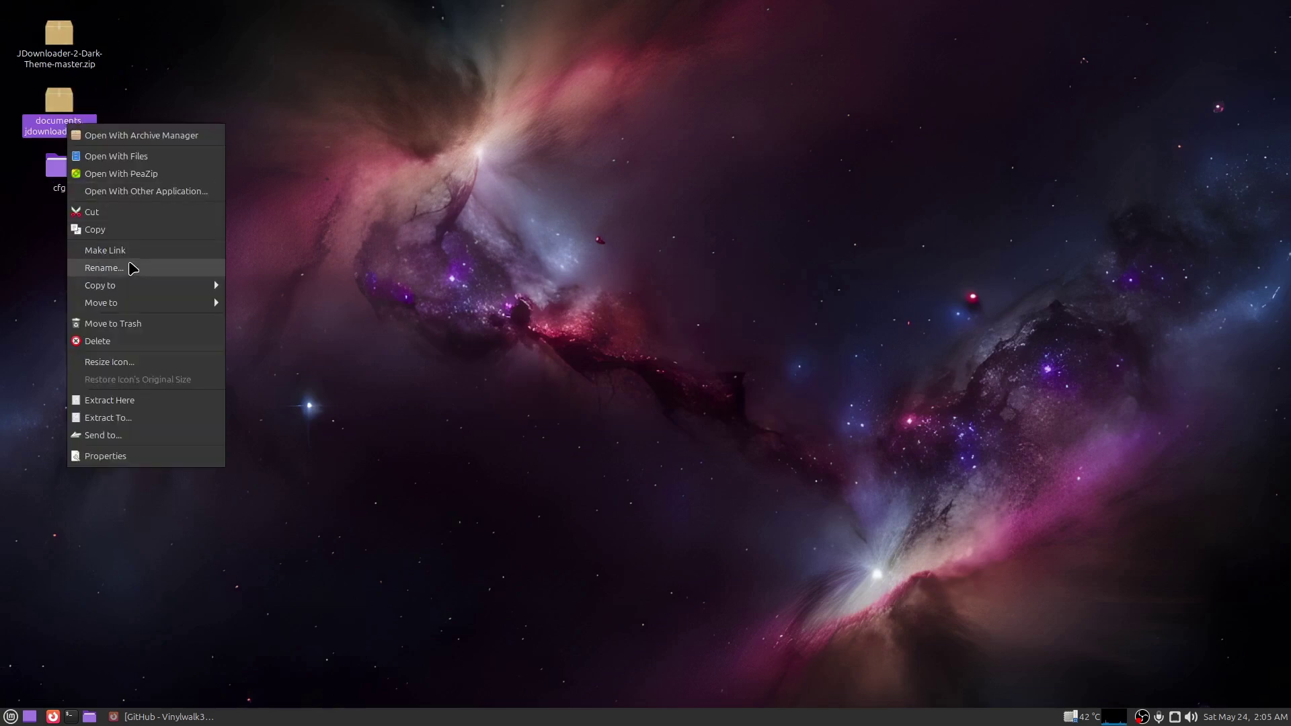
{"action": "left_click", "coordinate": [133, 269]}
{"action": "key", "text": "Right"}
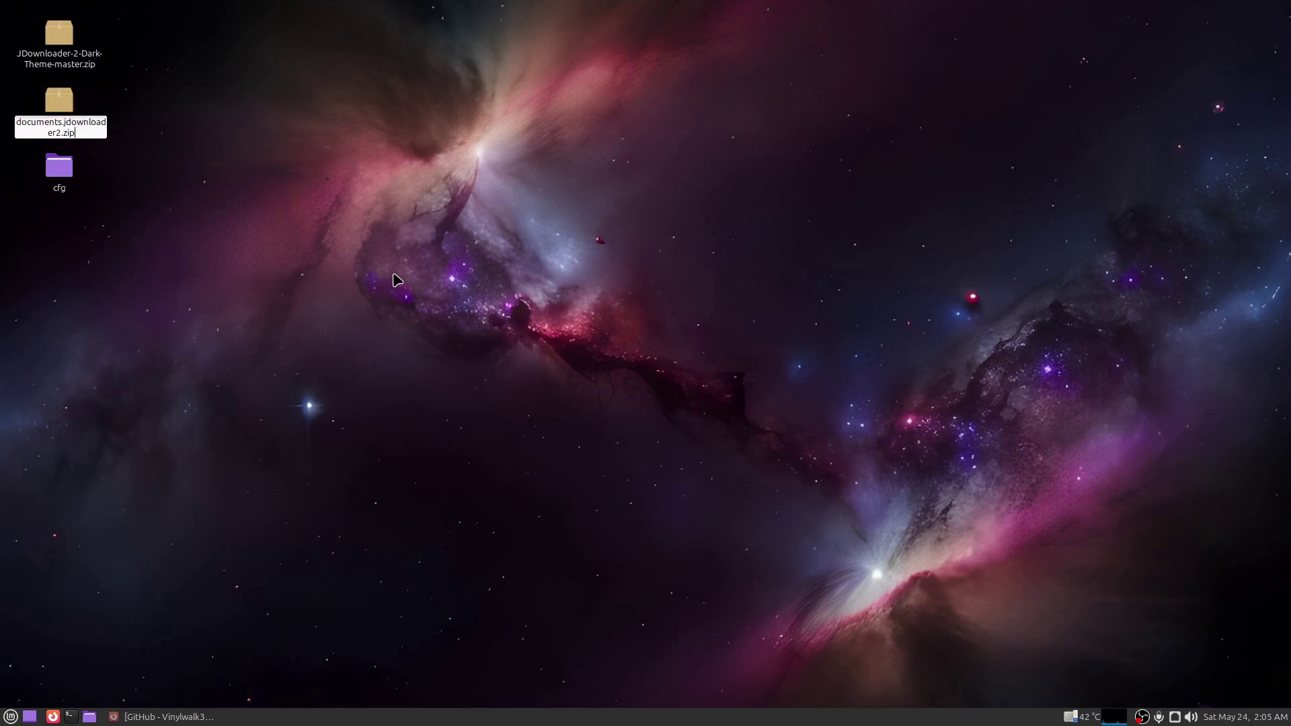
{"action": "key", "text": "BackSpace"}
{"action": "key", "text": "BackSpace"}
{"action": "key", "text": "BackSpace"}
{"action": "key", "text": "BackSpace"}
{"action": "key", "text": "Return"}
{"action": "left_click", "coordinate": [57, 178]}
{"action": "key", "text": "Delete"}
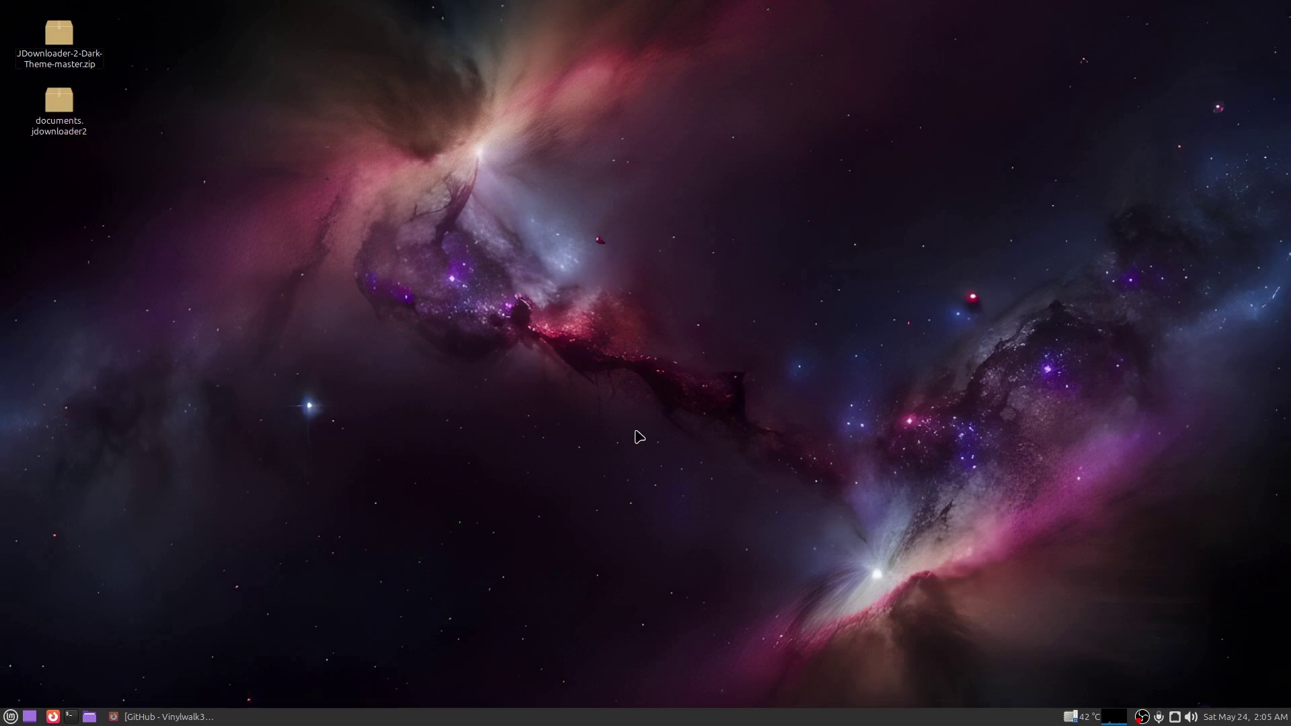
Step: Launch JDownloader 2 and start restoring settings from a backup, agreeing to the restart
{"action": "key", "text": "super"}
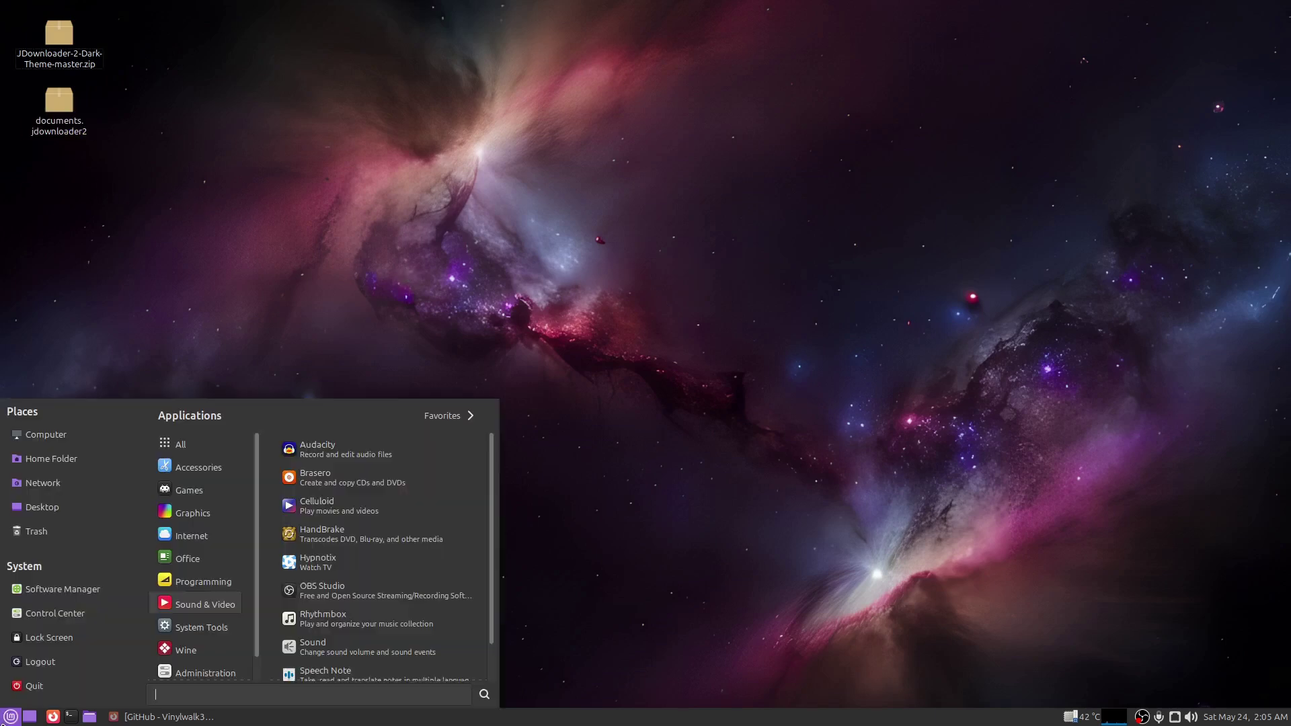
{"action": "mouse_move", "coordinate": [221, 536]}
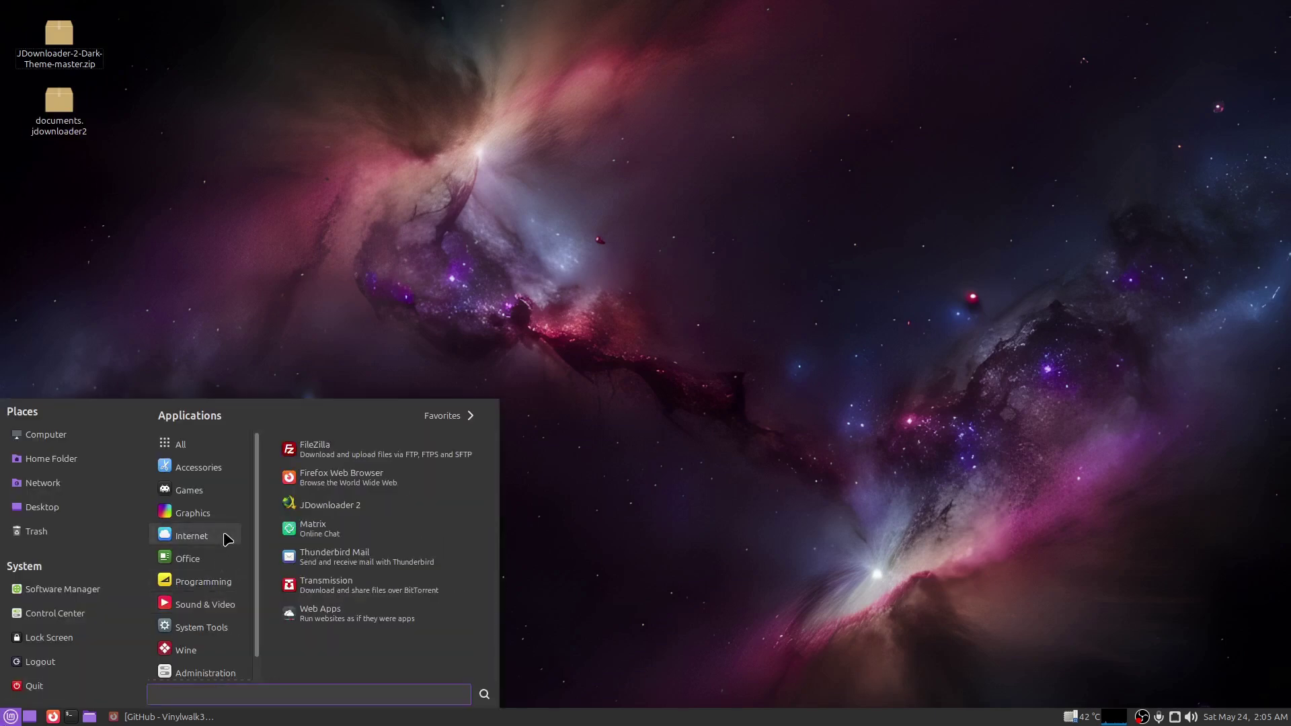
{"action": "left_click", "coordinate": [333, 510]}
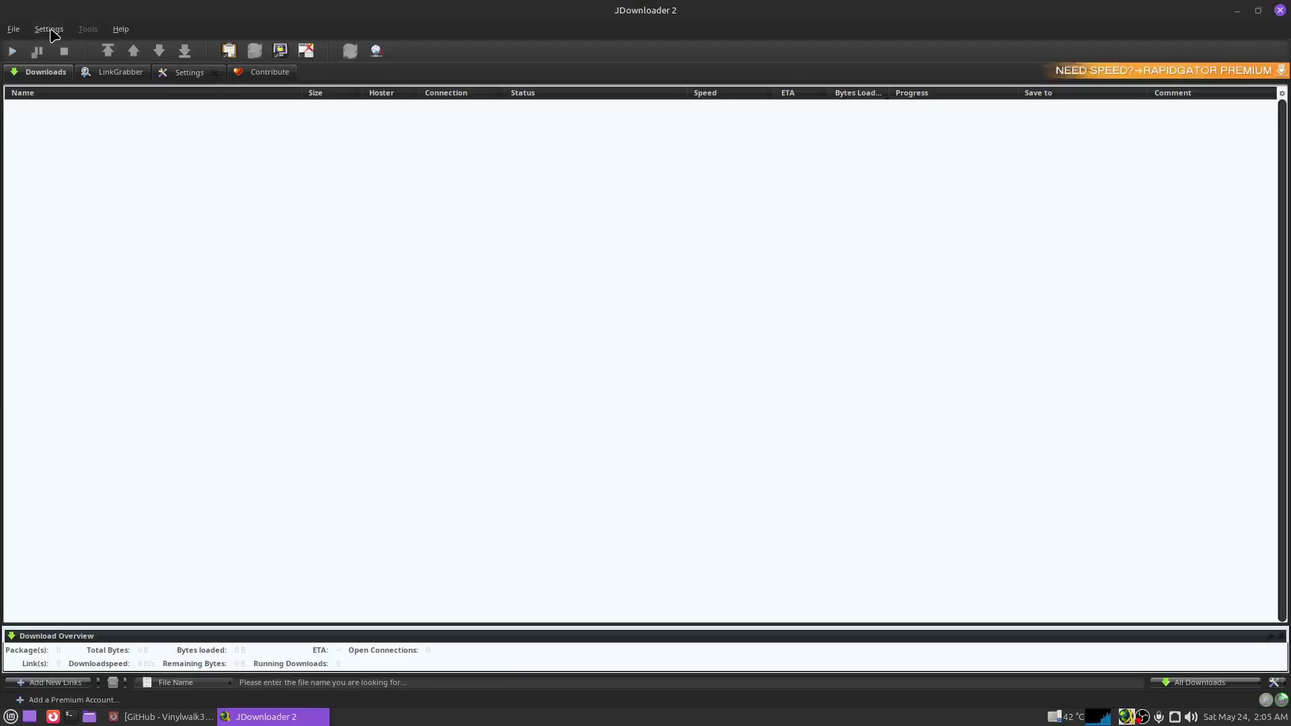
{"action": "left_click", "coordinate": [14, 30]}
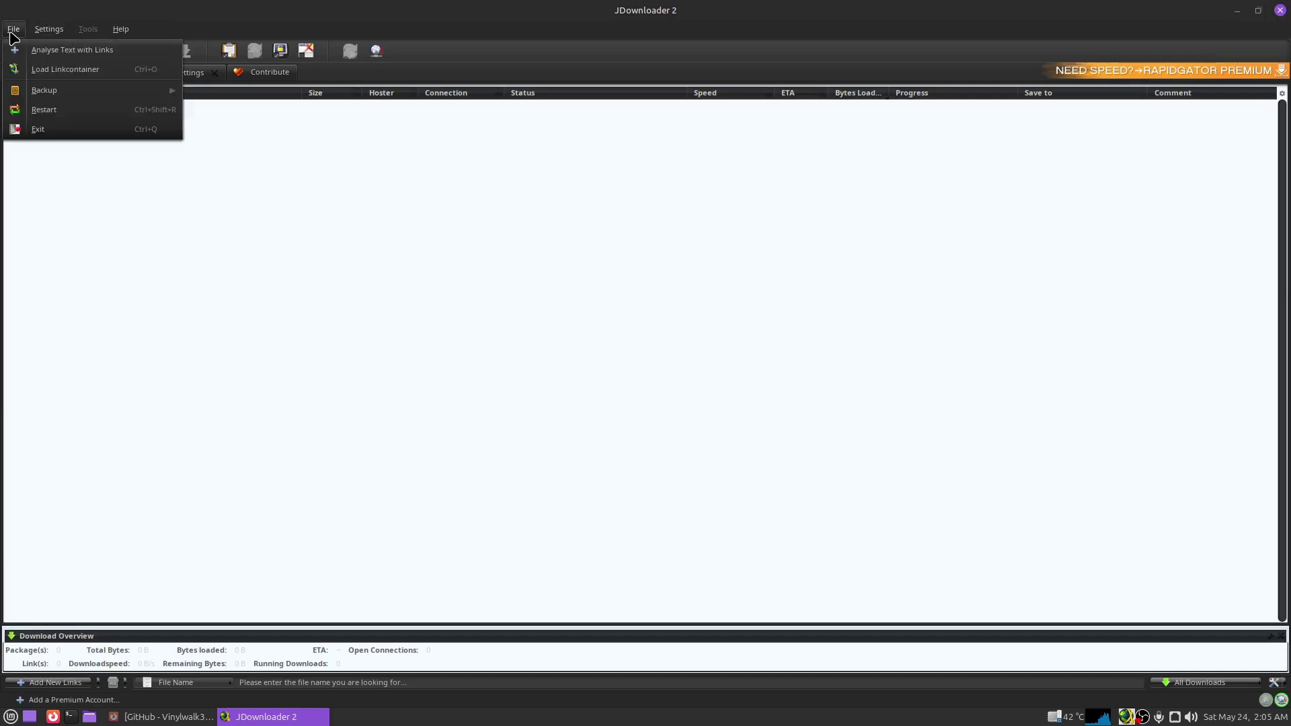
{"action": "mouse_move", "coordinate": [135, 94]}
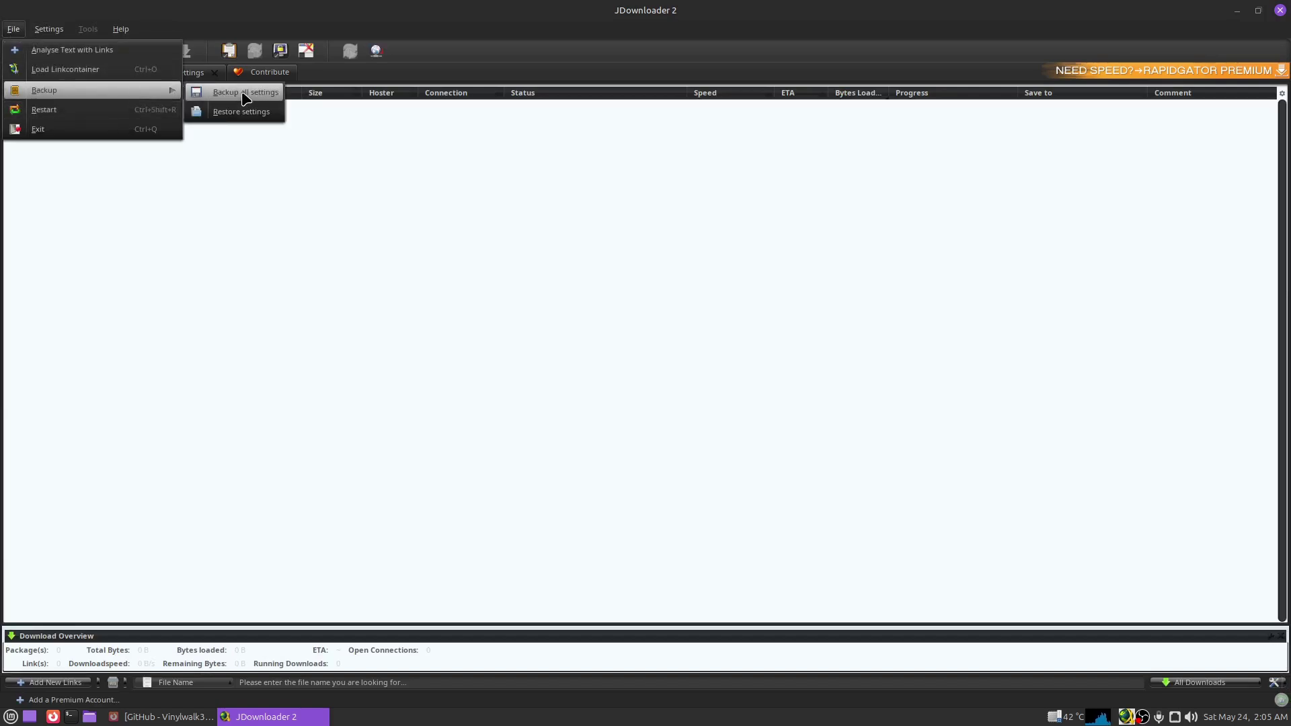
{"action": "left_click", "coordinate": [242, 112]}
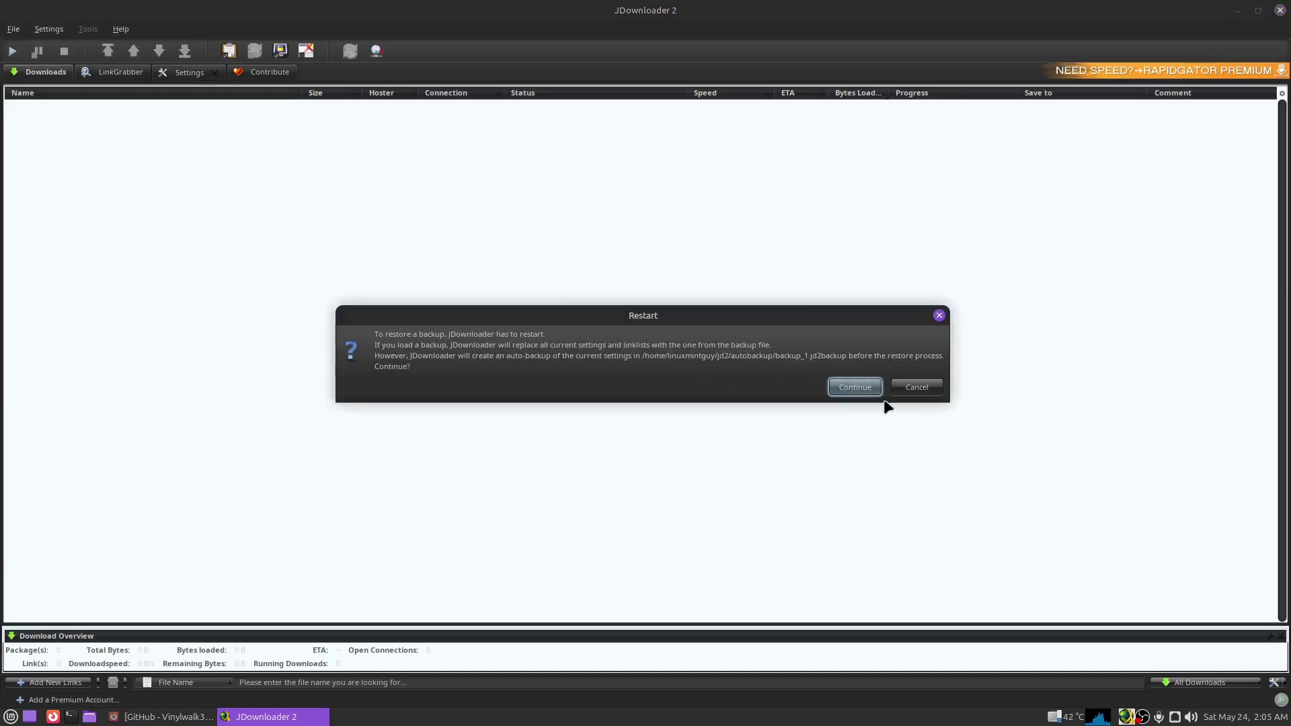
{"action": "left_click", "coordinate": [852, 390]}
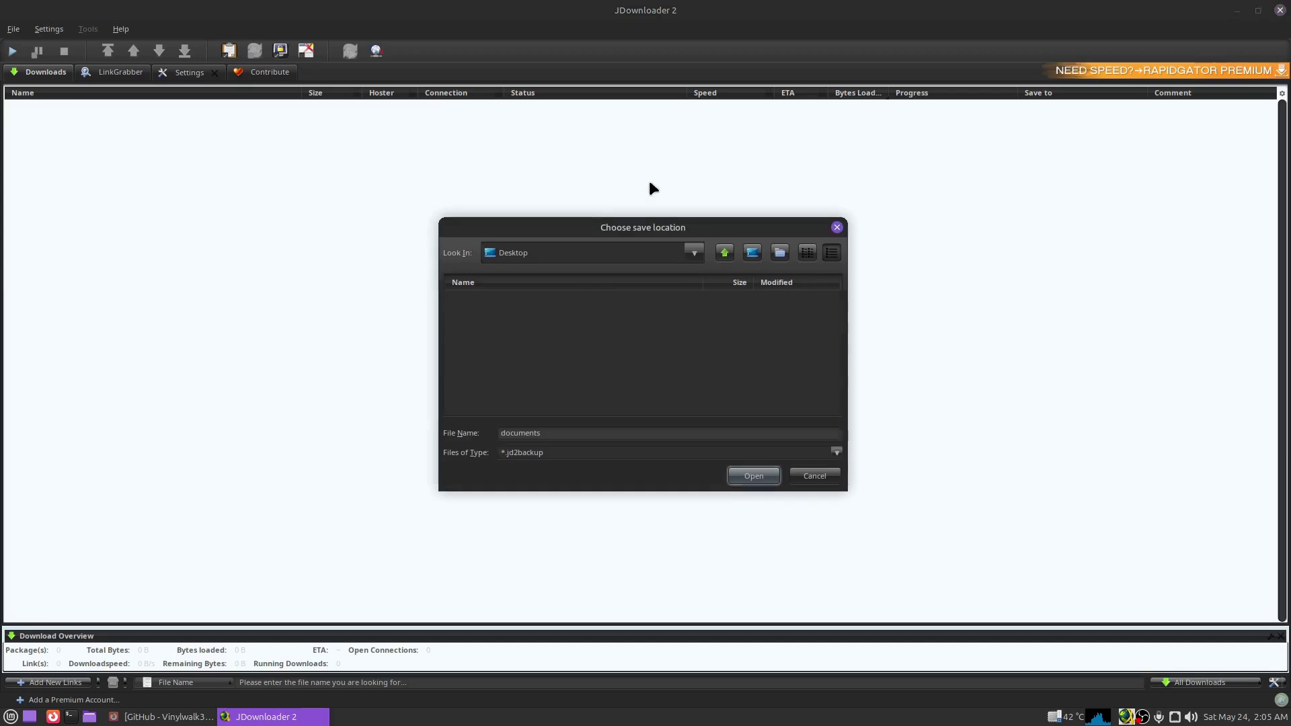
Step: Show All Files and load documents.jdownloader2 as the backup to restore
{"action": "left_click", "coordinate": [594, 460]}
{"action": "left_click", "coordinate": [588, 475]}
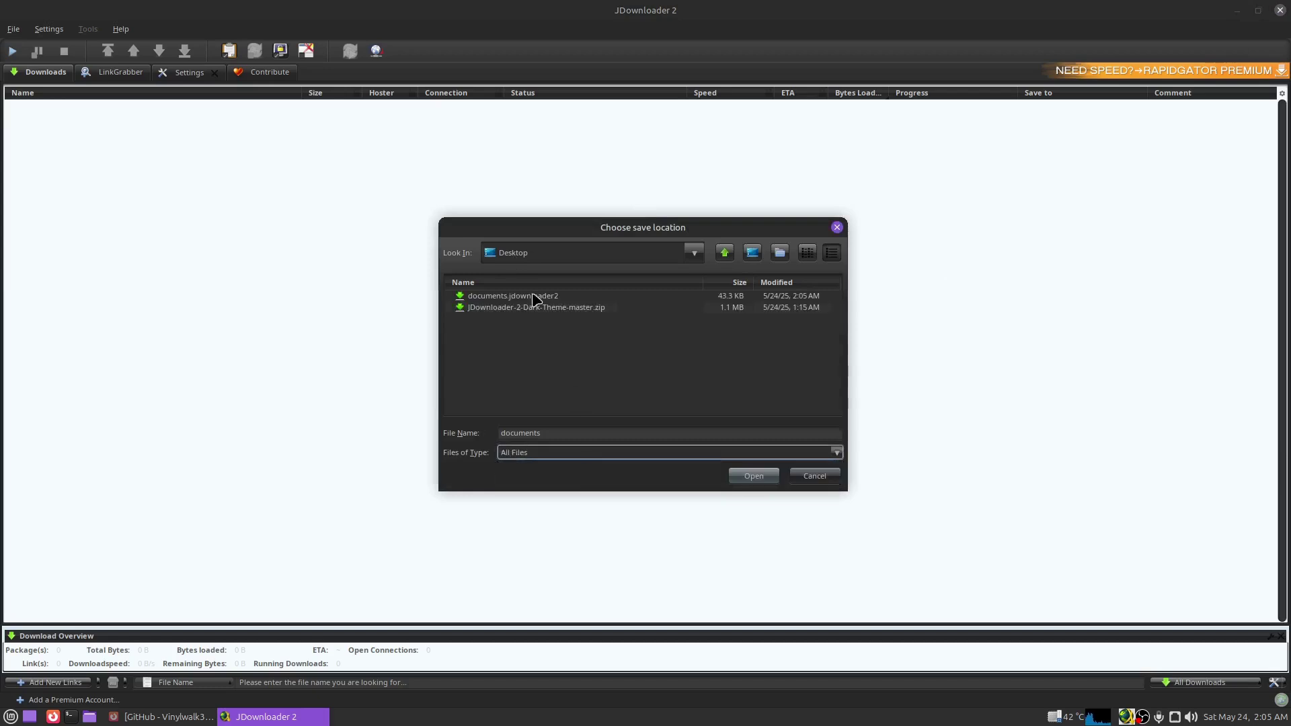
{"action": "left_click", "coordinate": [533, 298]}
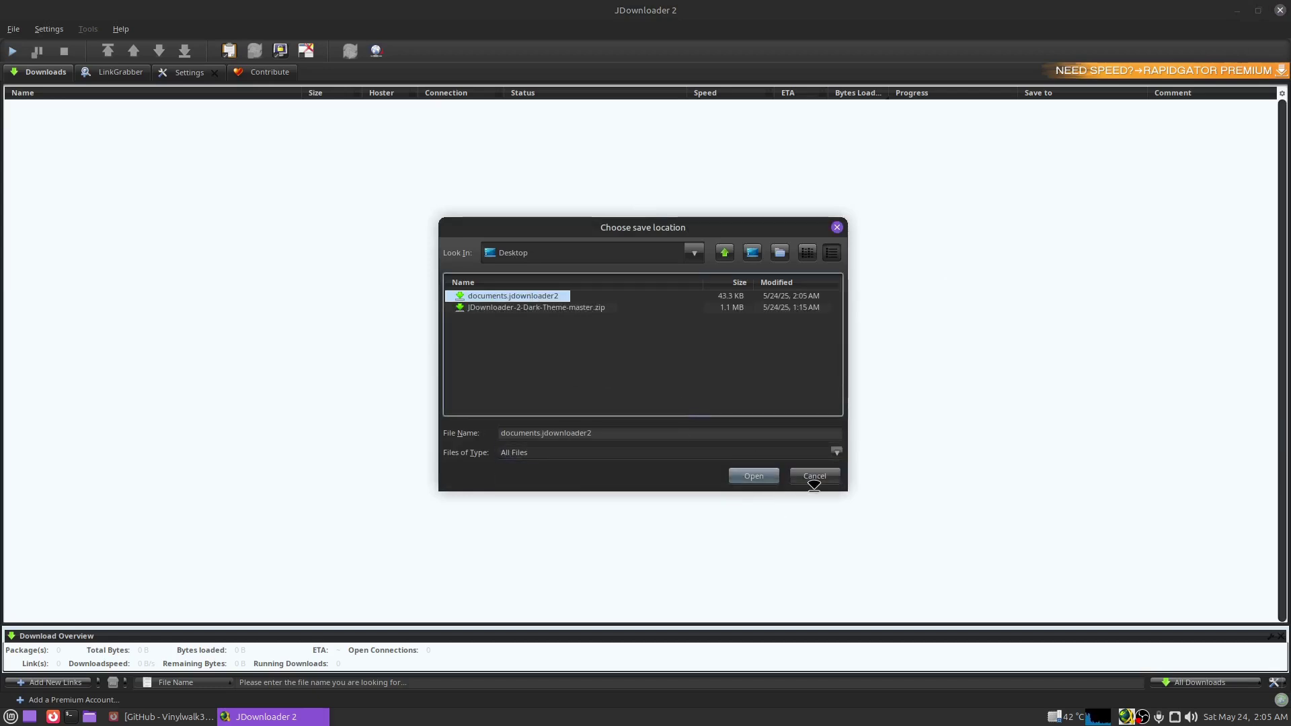
{"action": "left_click", "coordinate": [754, 476]}
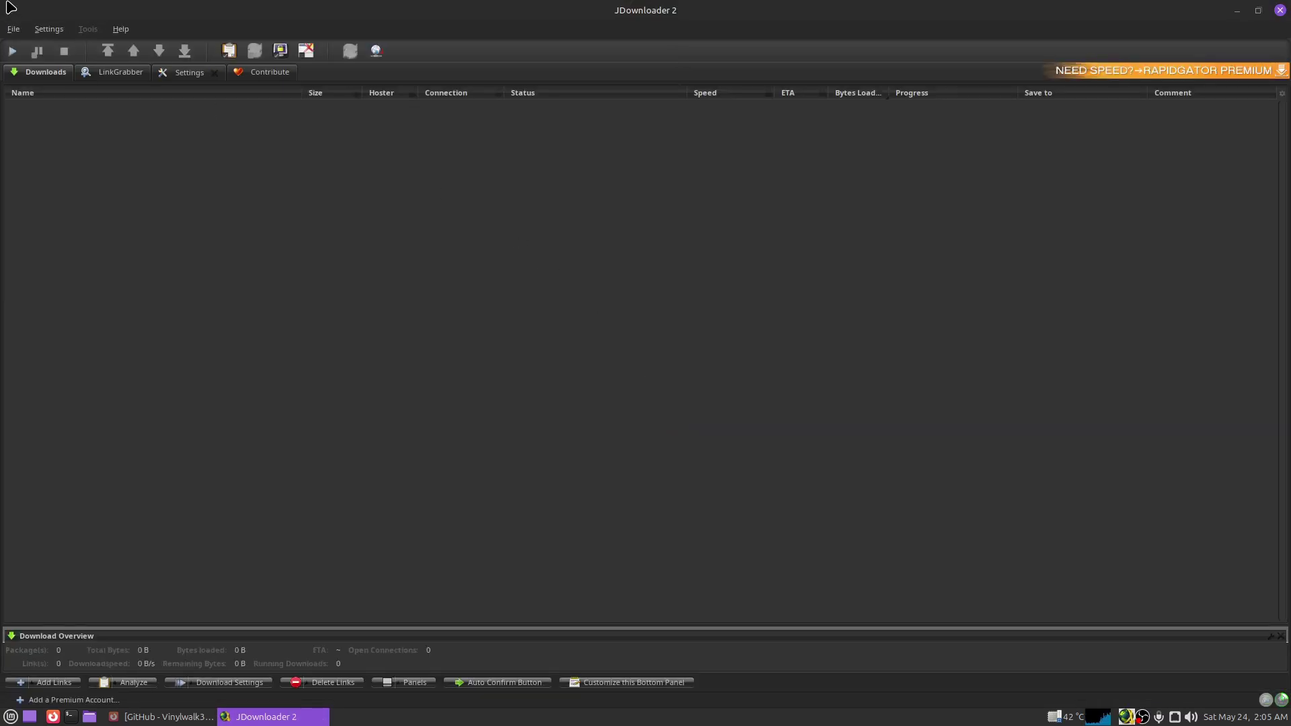
Step: Open JDownloader 2's Advanced Settings and acknowledge the warning
{"action": "left_click", "coordinate": [15, 29]}
{"action": "mouse_move", "coordinate": [41, 35]}
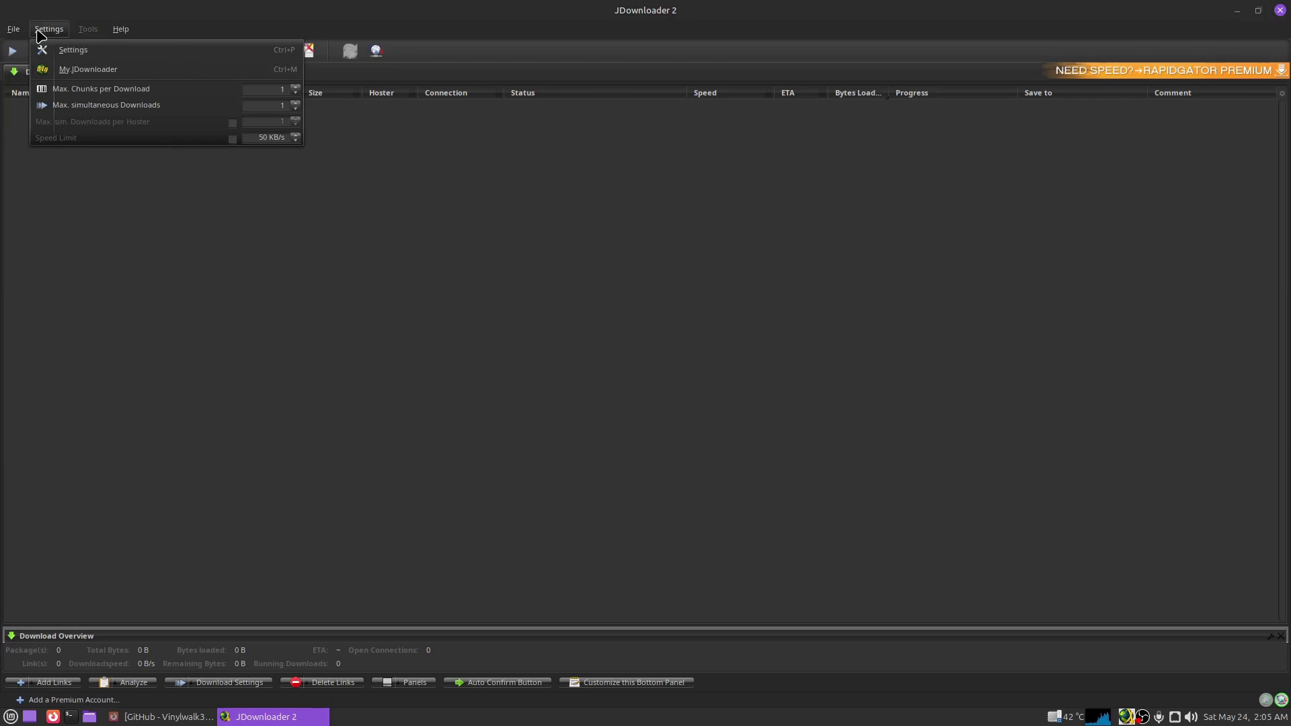
{"action": "left_click", "coordinate": [633, 382]}
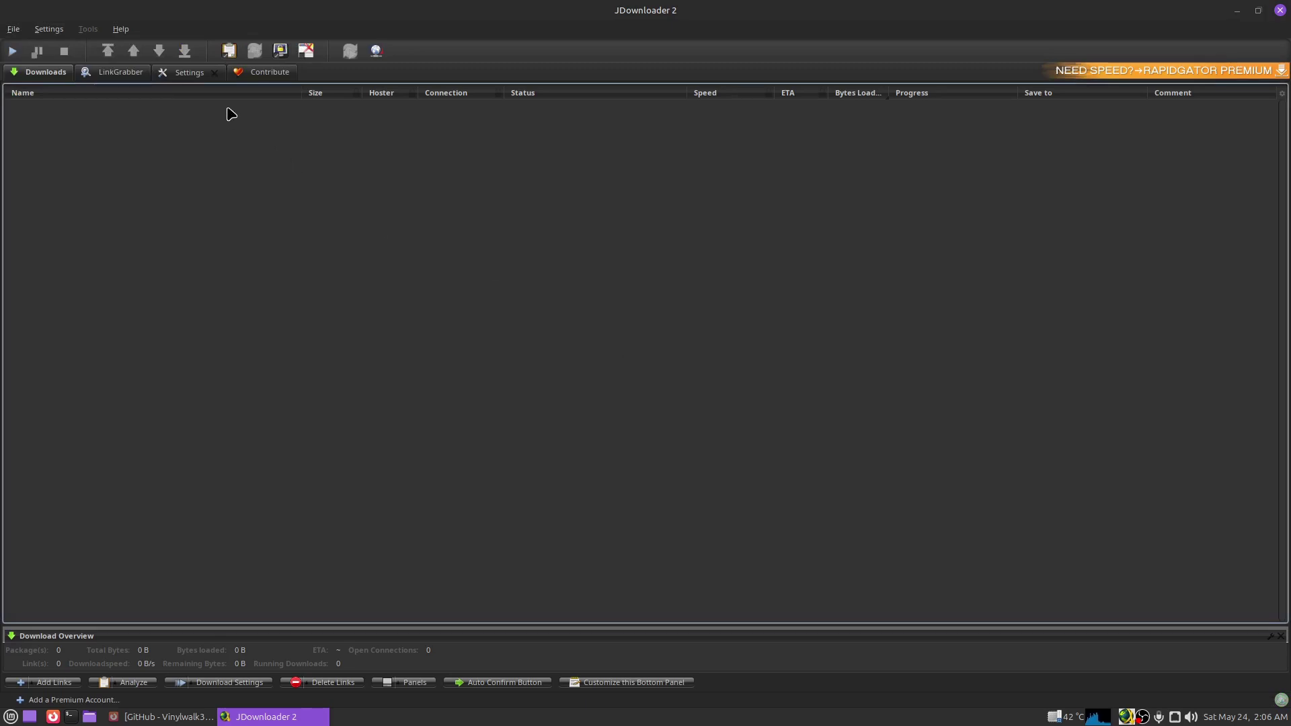
{"action": "left_click", "coordinate": [191, 74]}
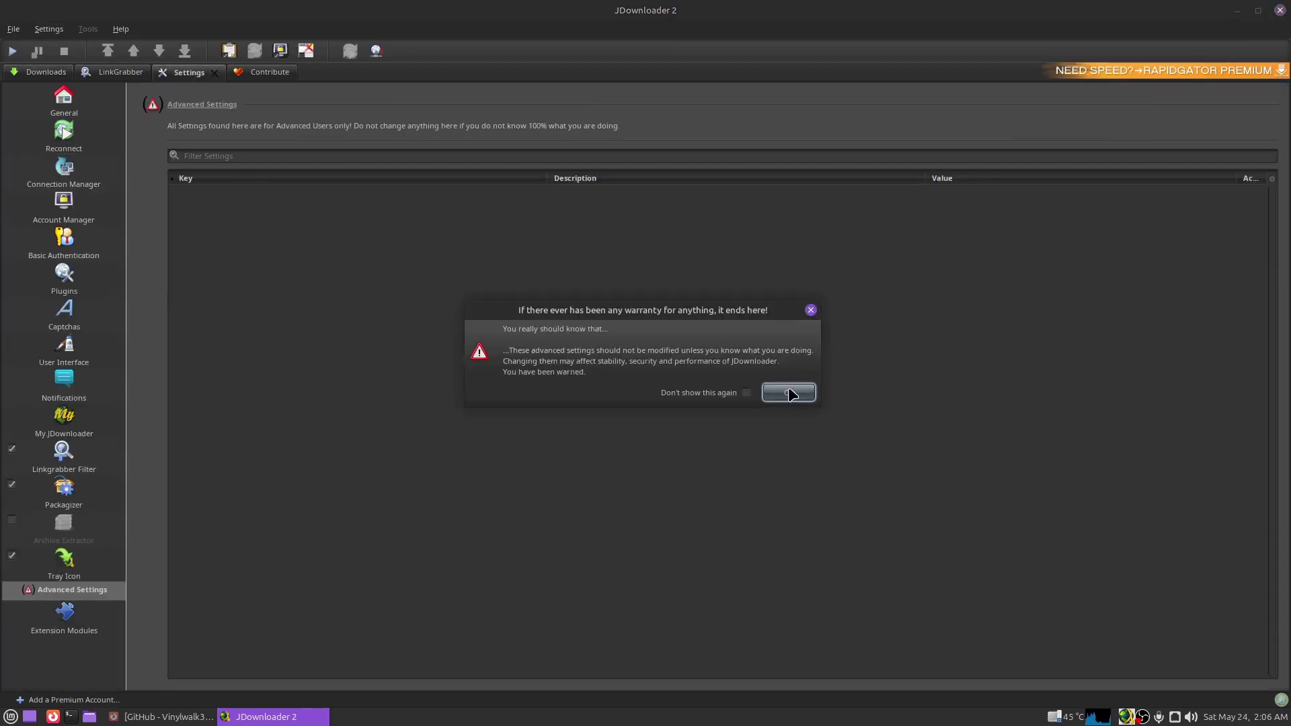
{"action": "left_click", "coordinate": [788, 393]}
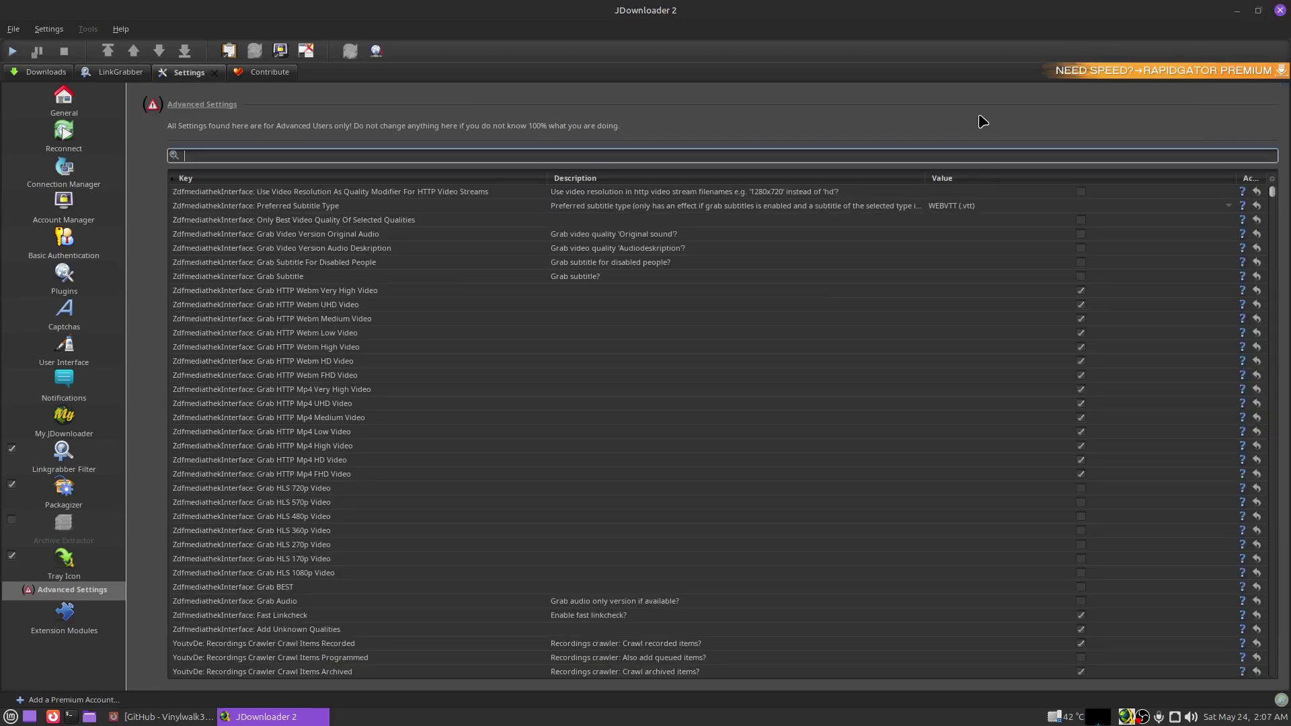
Step: Filter for autostar, set Auto Confirm Manager Auto Start to Never start Downloads, and close Settings
{"action": "type", "text": "autostart"}
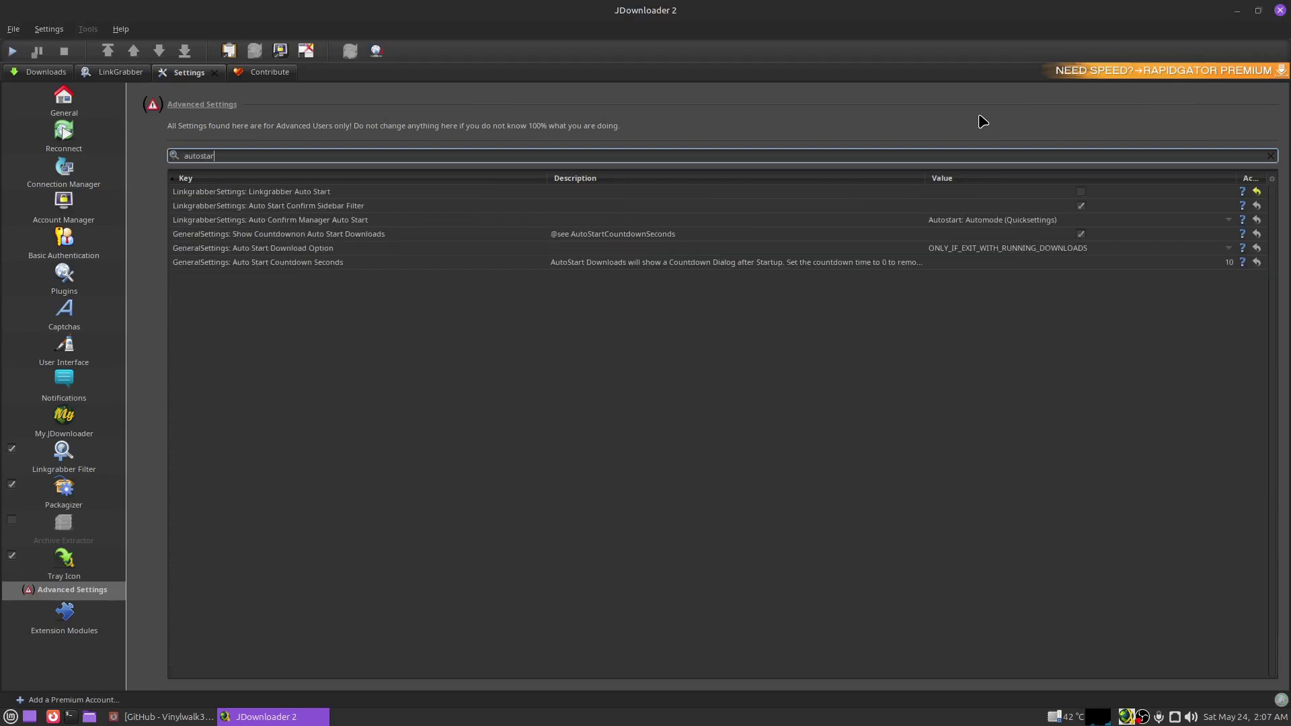
{"action": "left_click", "coordinate": [262, 224]}
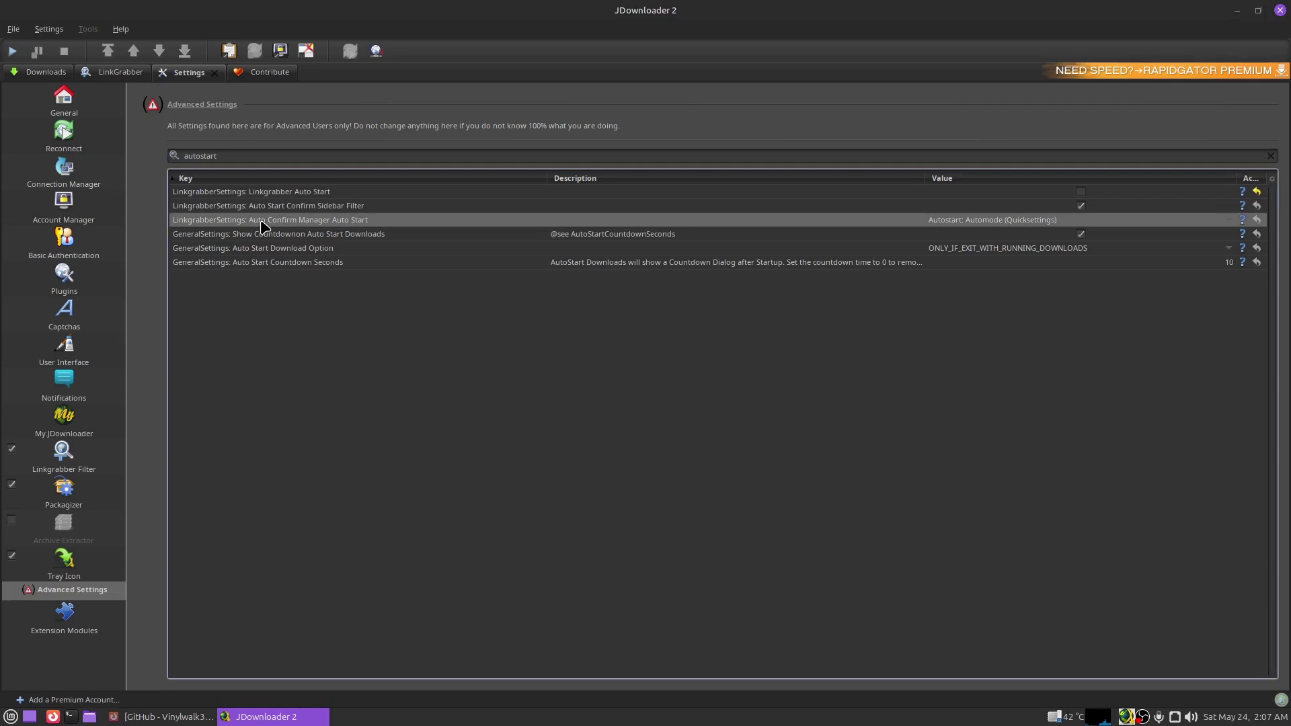
{"action": "left_click", "coordinate": [963, 222]}
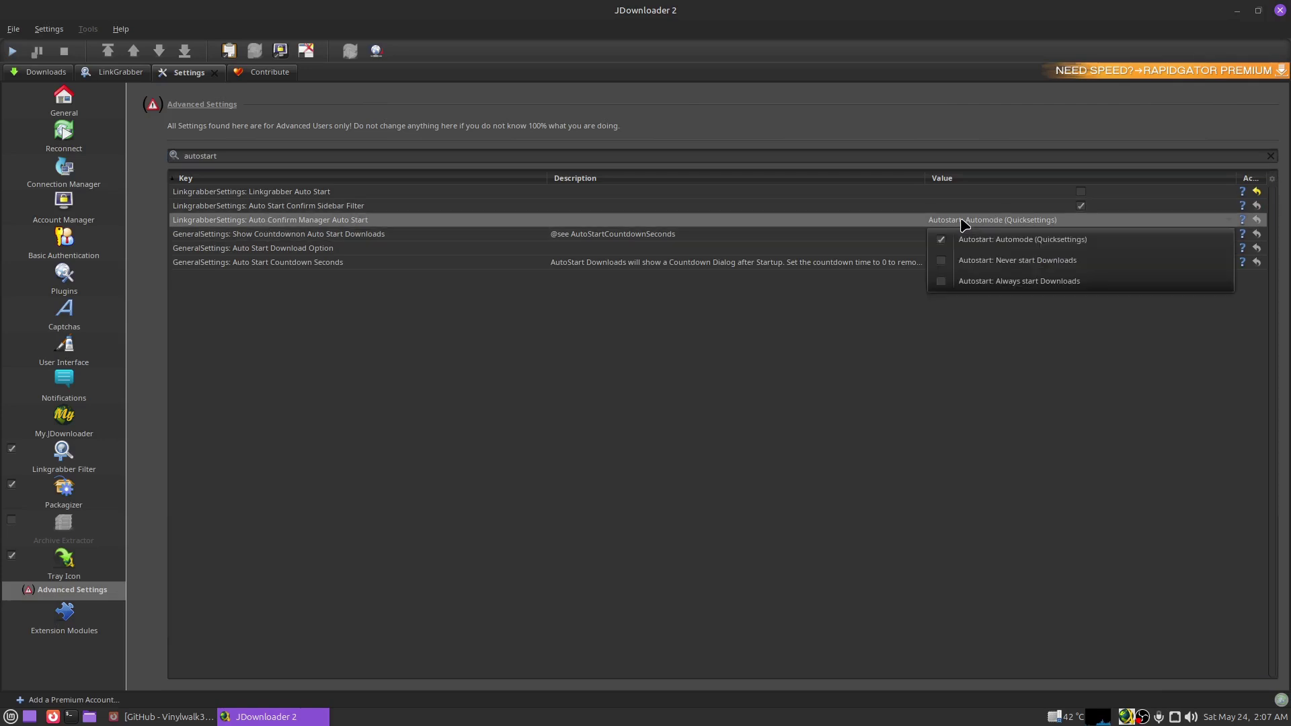
{"action": "left_click", "coordinate": [974, 262]}
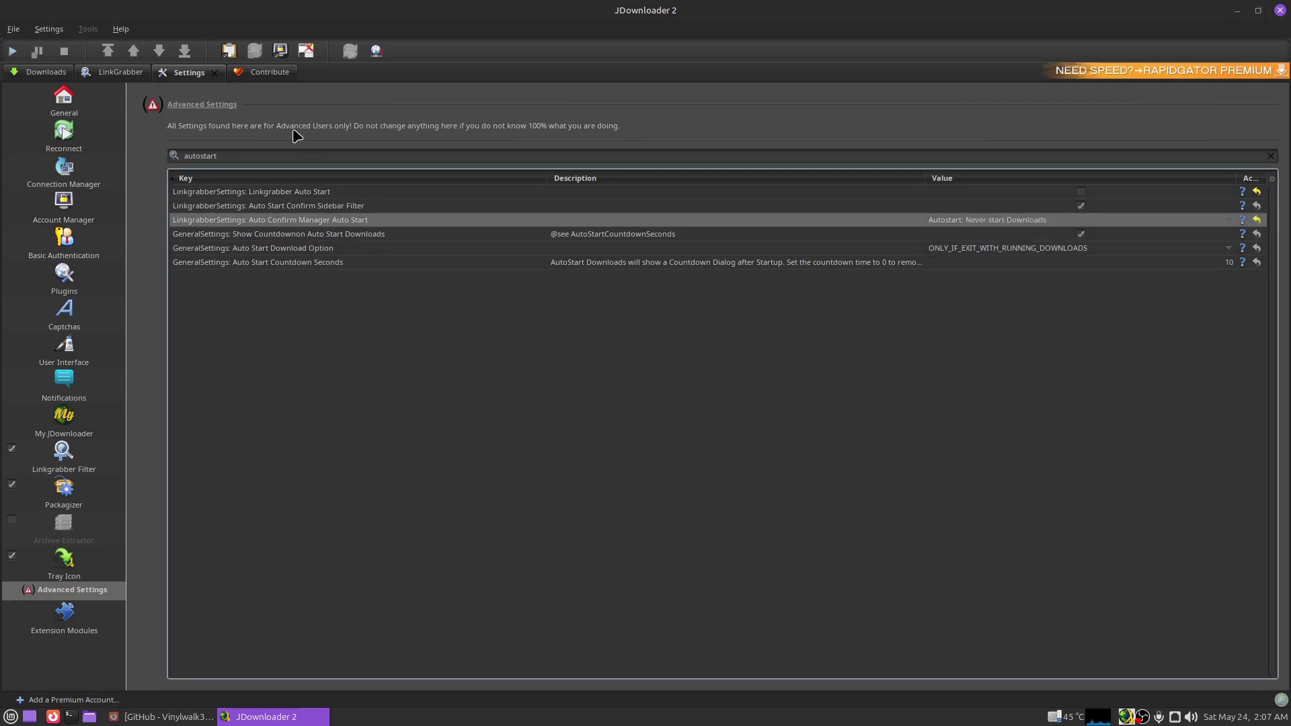
{"action": "left_click", "coordinate": [215, 73]}
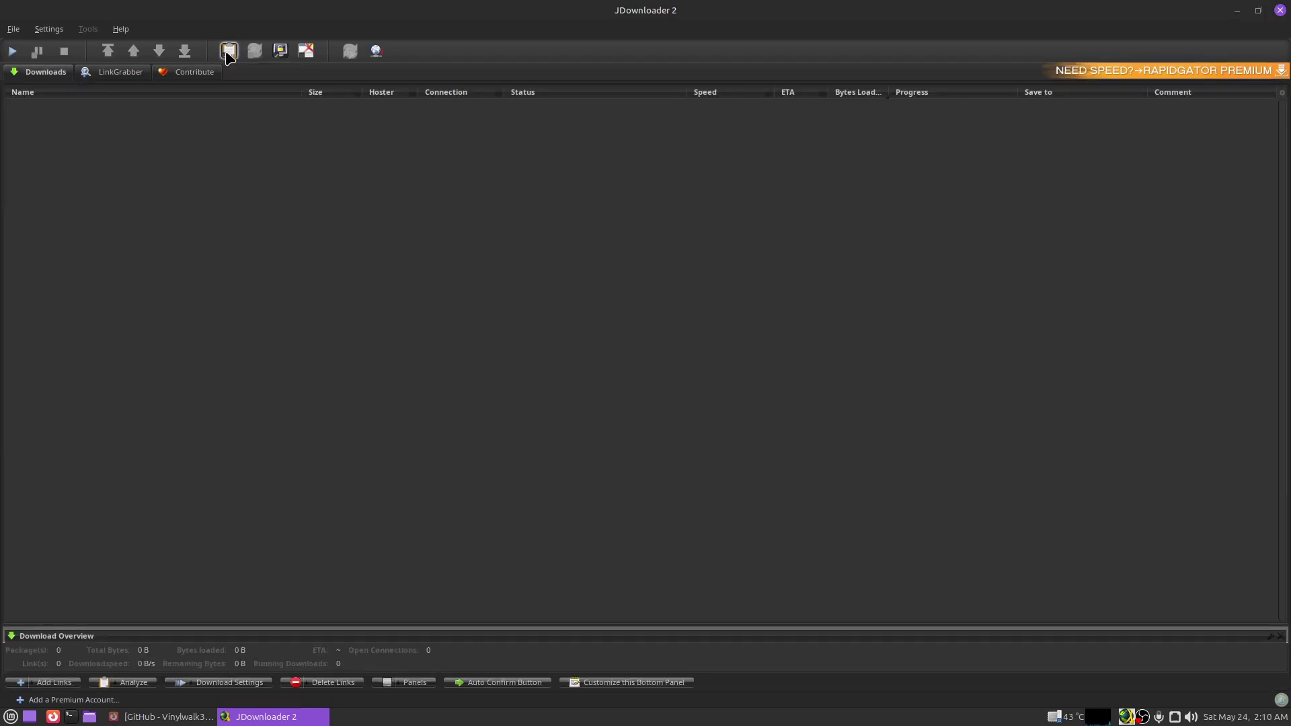
Step: Move the JDownloader2Setup_unix_nojre package from LinkGrabber to the download list and expand it
{"action": "left_click", "coordinate": [108, 74]}
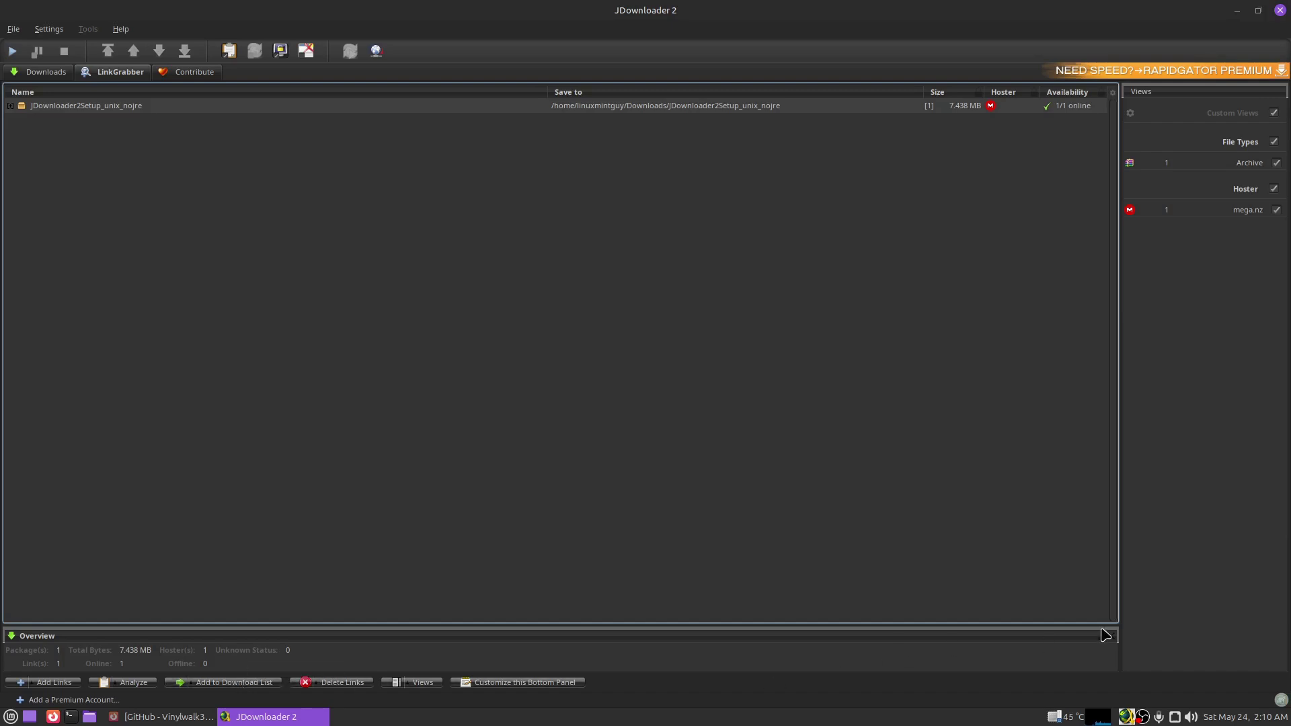
{"action": "left_click", "coordinate": [233, 683]}
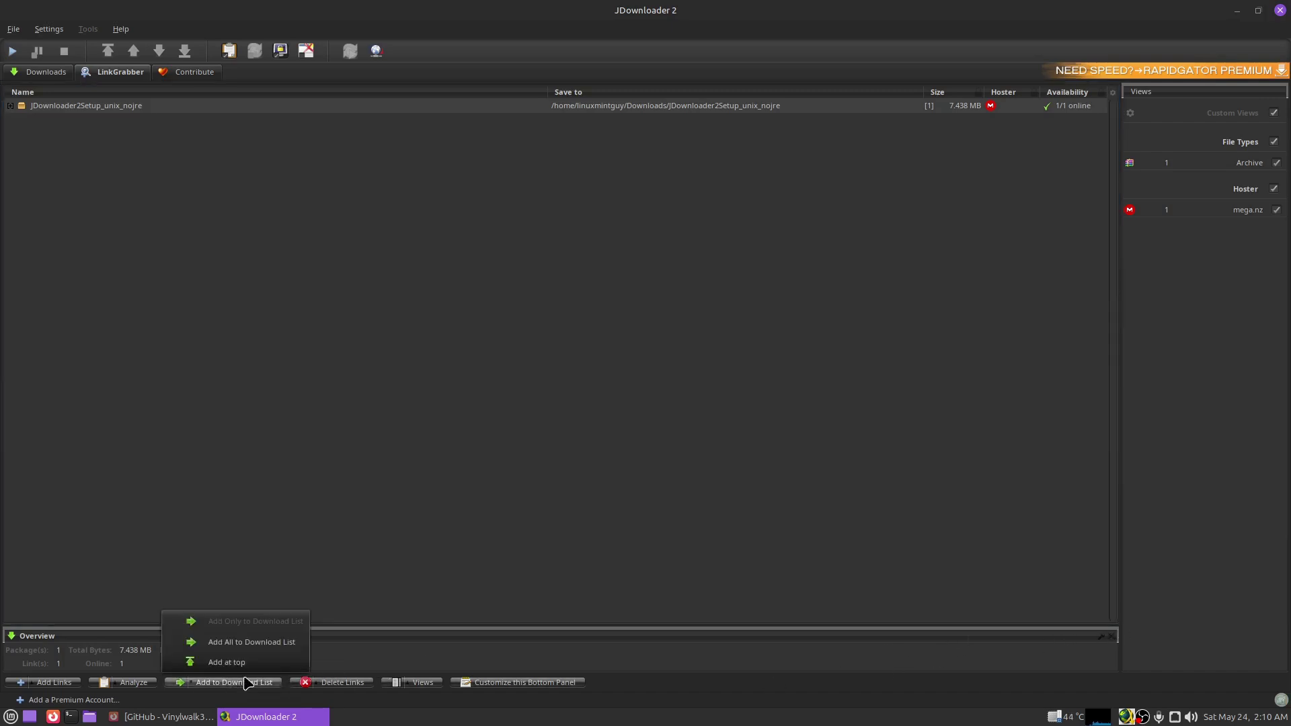
{"action": "left_click", "coordinate": [259, 691]}
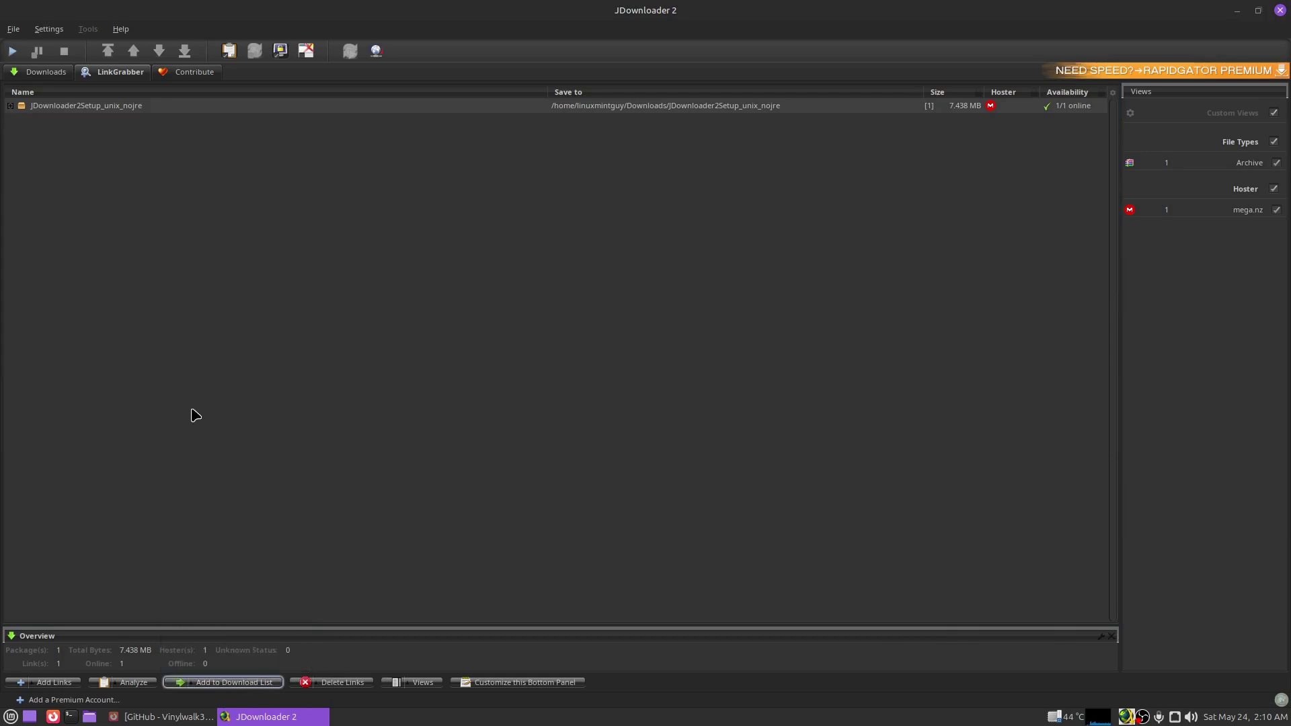
{"action": "left_click", "coordinate": [10, 106]}
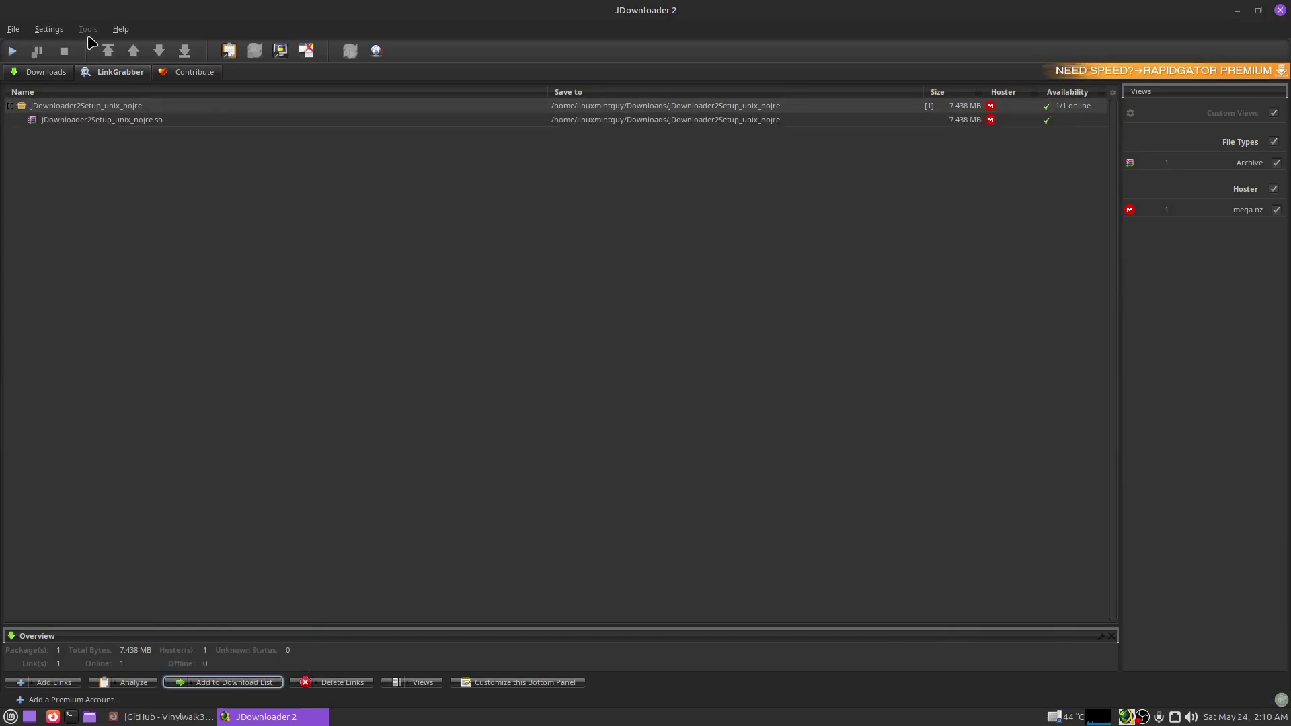
Step: Start downloading the JDownloader2Setup_unix_nojre package
{"action": "left_click", "coordinate": [12, 52]}
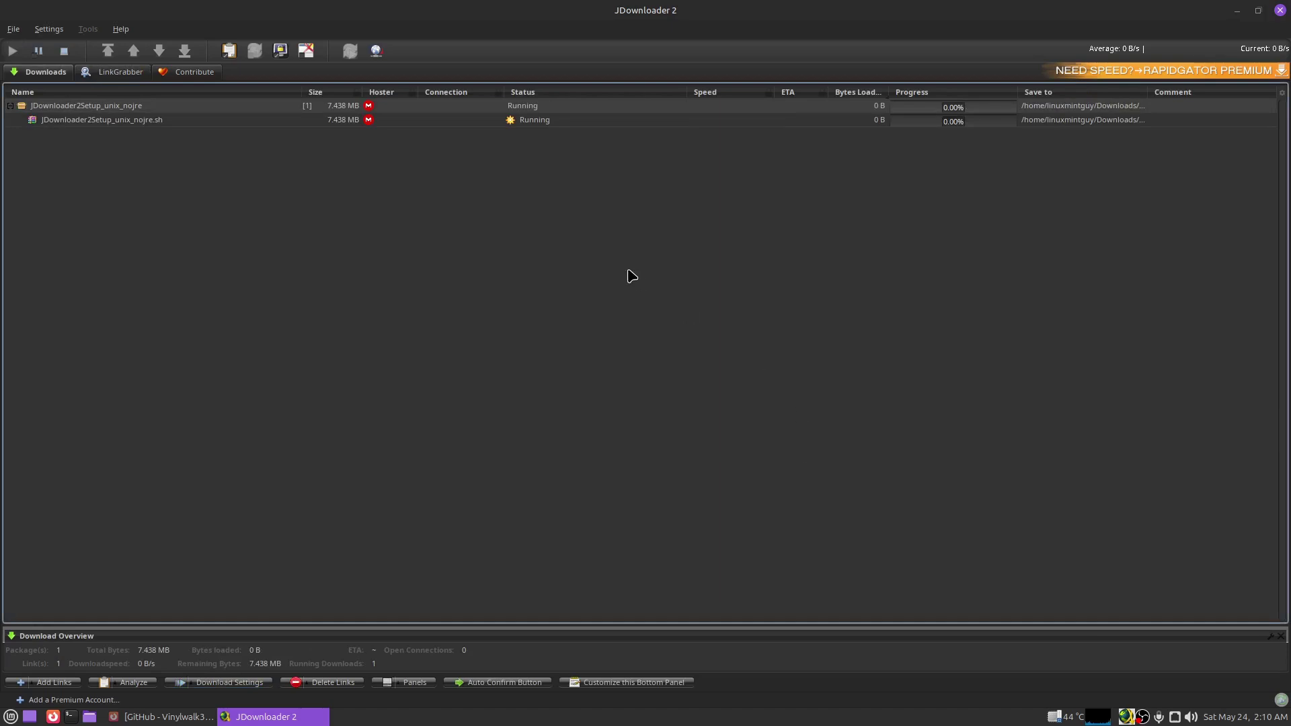